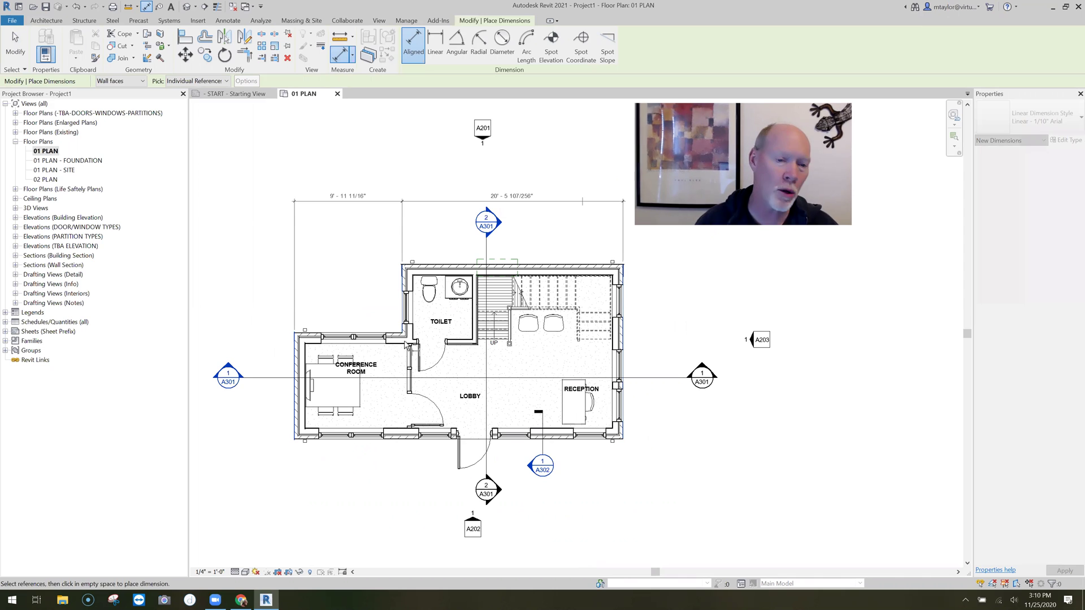
# Place two vertical aligned dimensions west of the building, from the top wall to the conference room's upper wall and from there to the bottom wall.
pyautogui.click(316, 333)
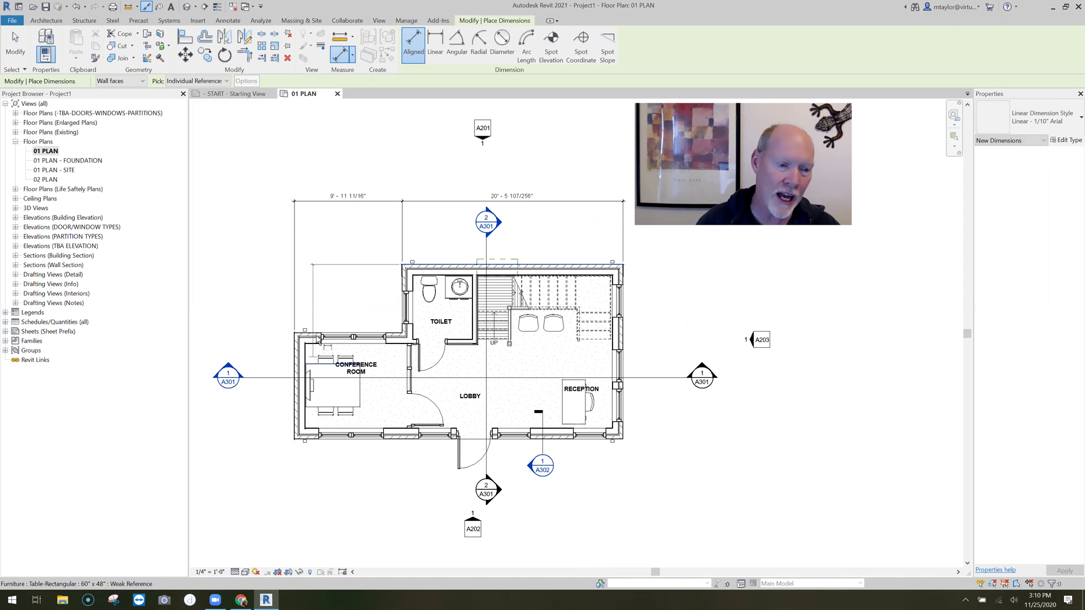
pyautogui.click(401, 264)
pyautogui.click(260, 300)
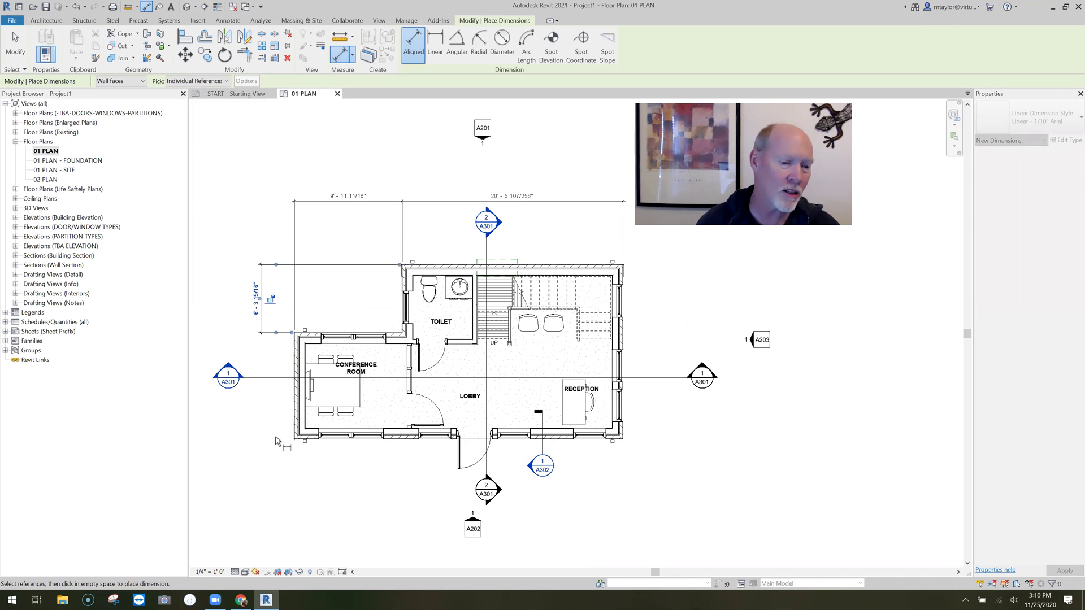
pyautogui.click(396, 437)
pyautogui.click(390, 338)
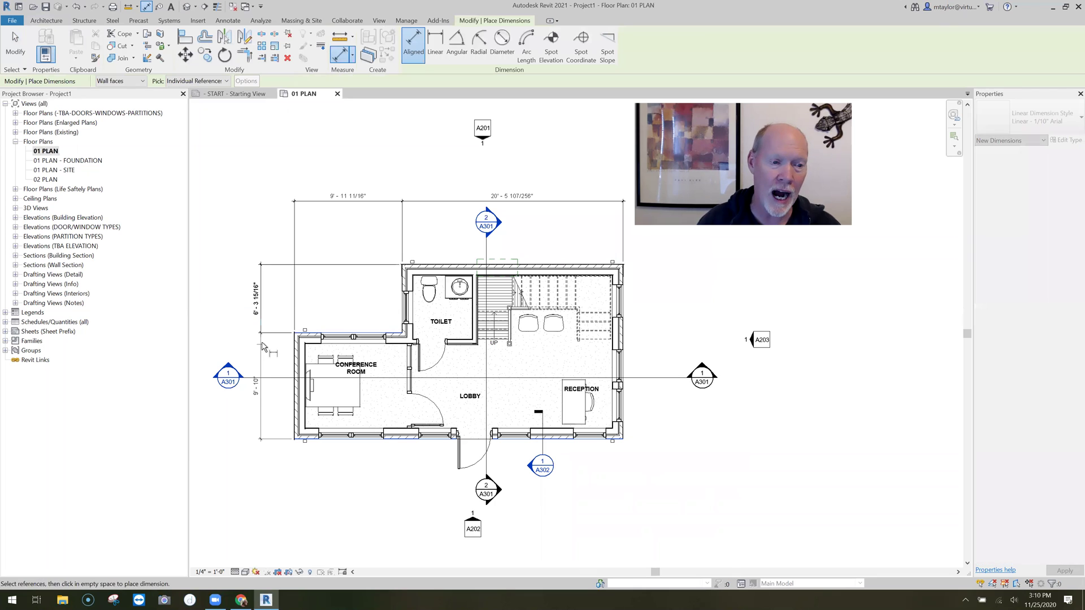
pyautogui.click(262, 351)
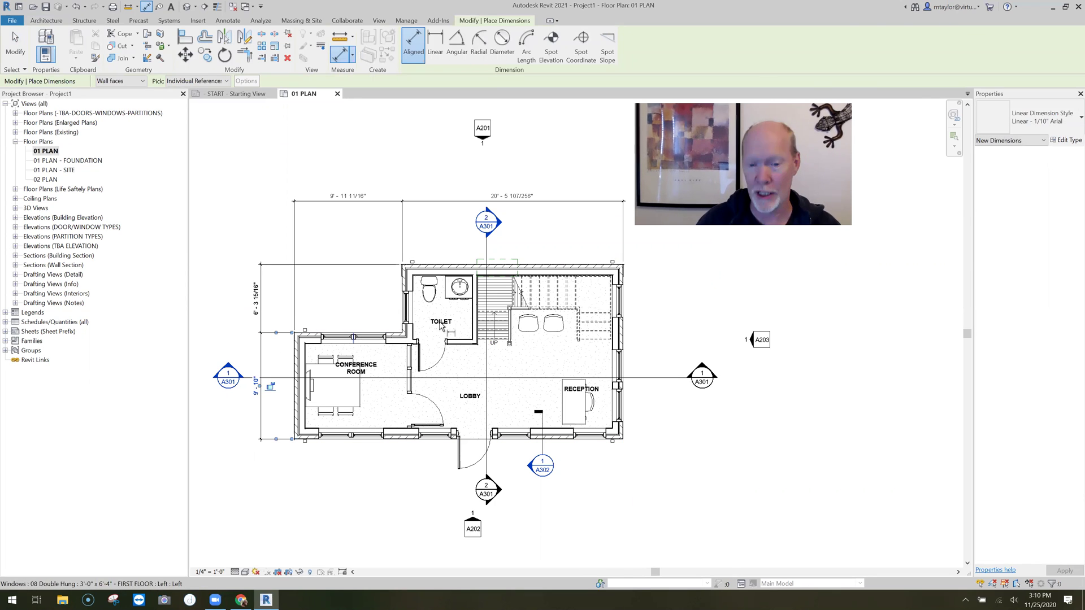
# Place an overall horizontal aligned dimension below the building between the outer faces of its left and right exterior walls.
pyautogui.click(296, 405)
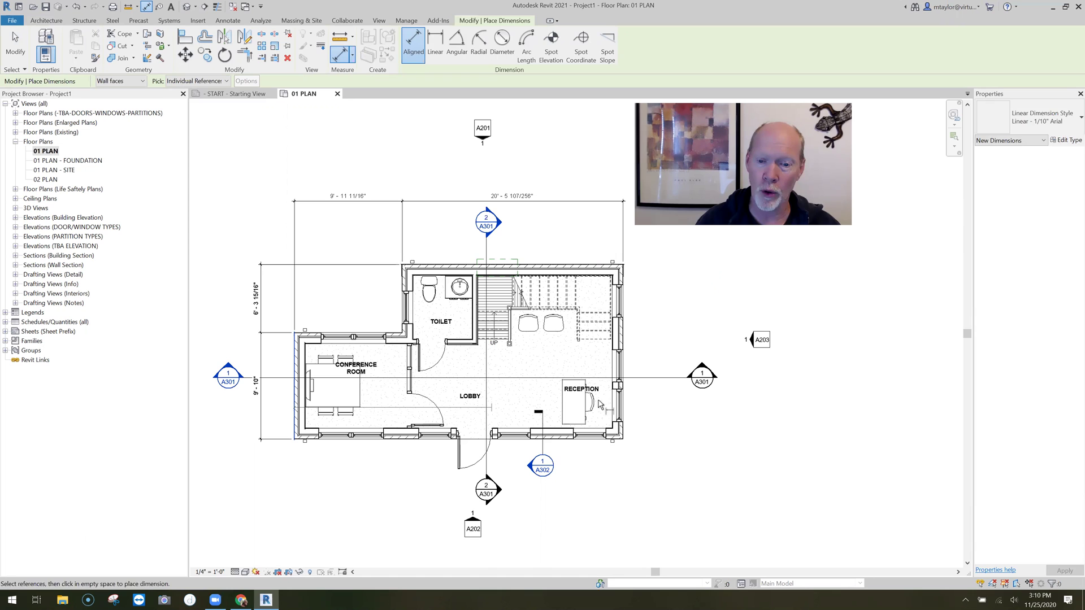
pyautogui.click(620, 387)
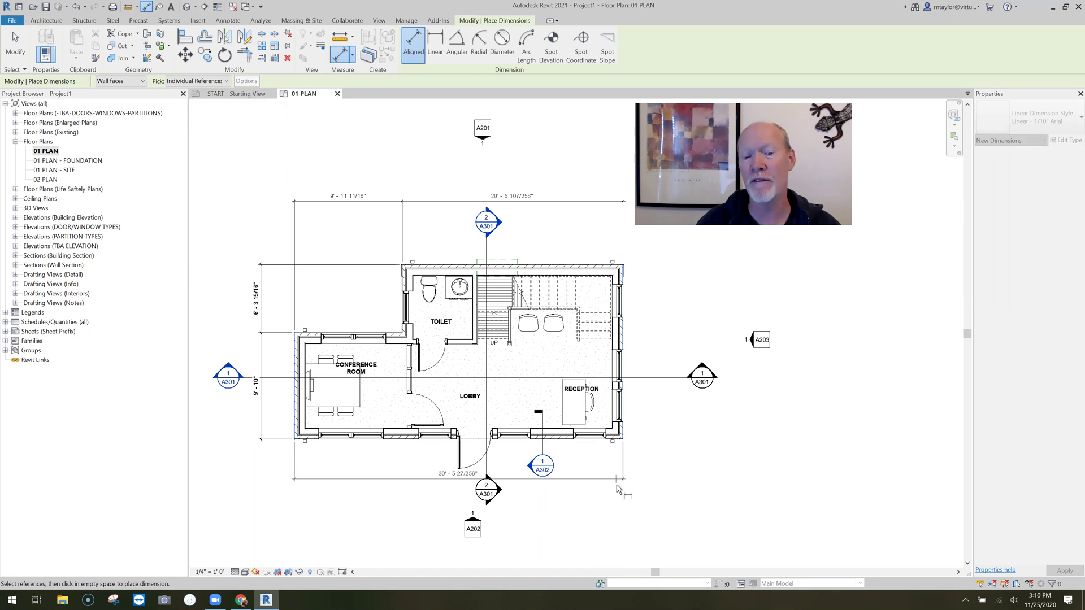
pyautogui.click(622, 502)
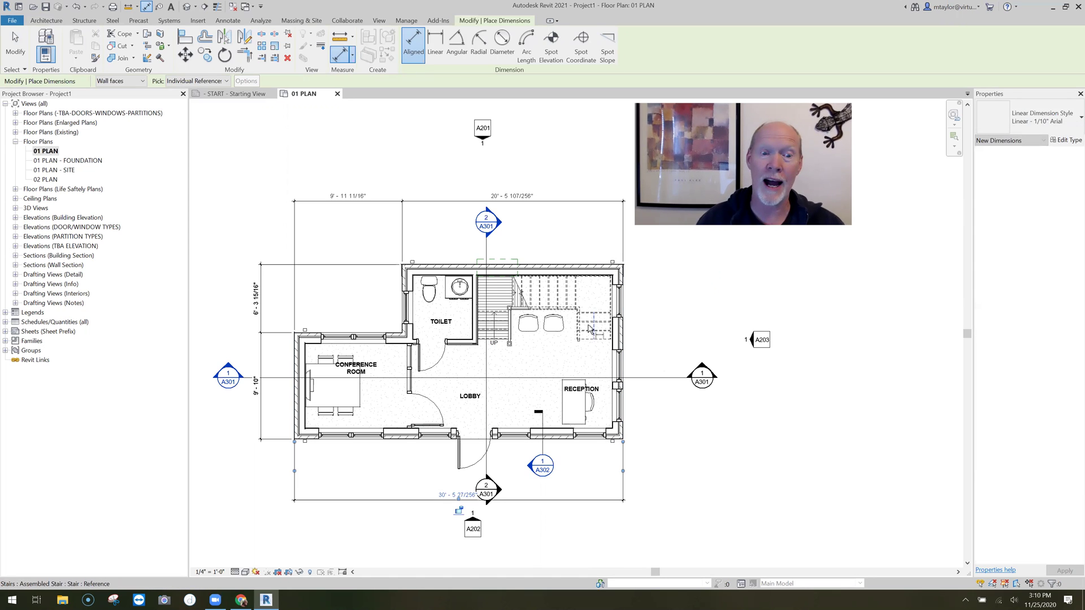
pyautogui.press('Escape')
pyautogui.press('Escape')
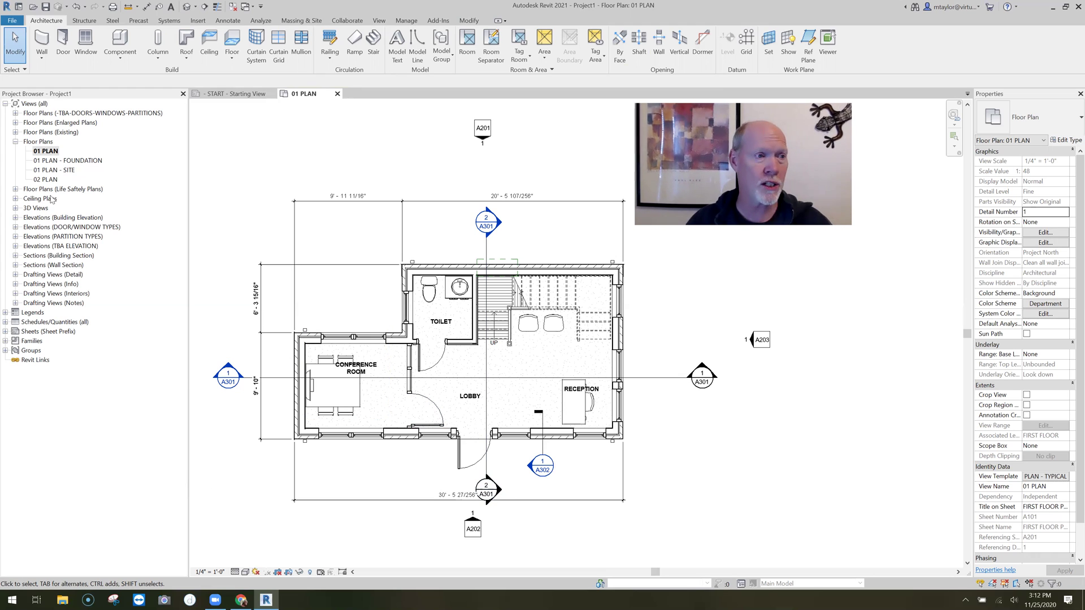
# Duplicate the 01 PLAN floor plan view with detailing.
pyautogui.rightClick(48, 153)
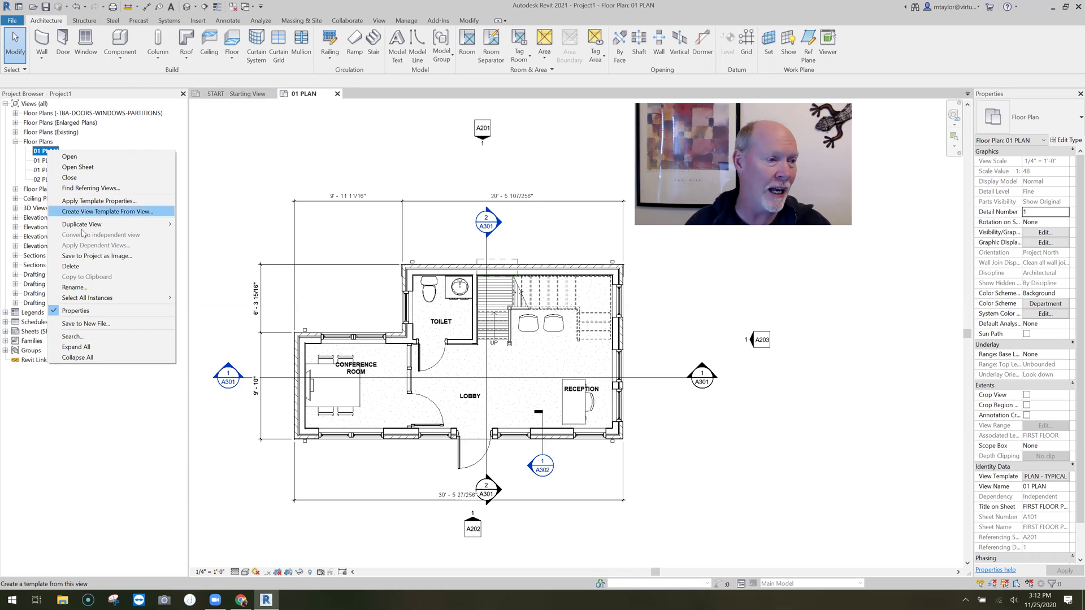
pyautogui.moveTo(86, 224)
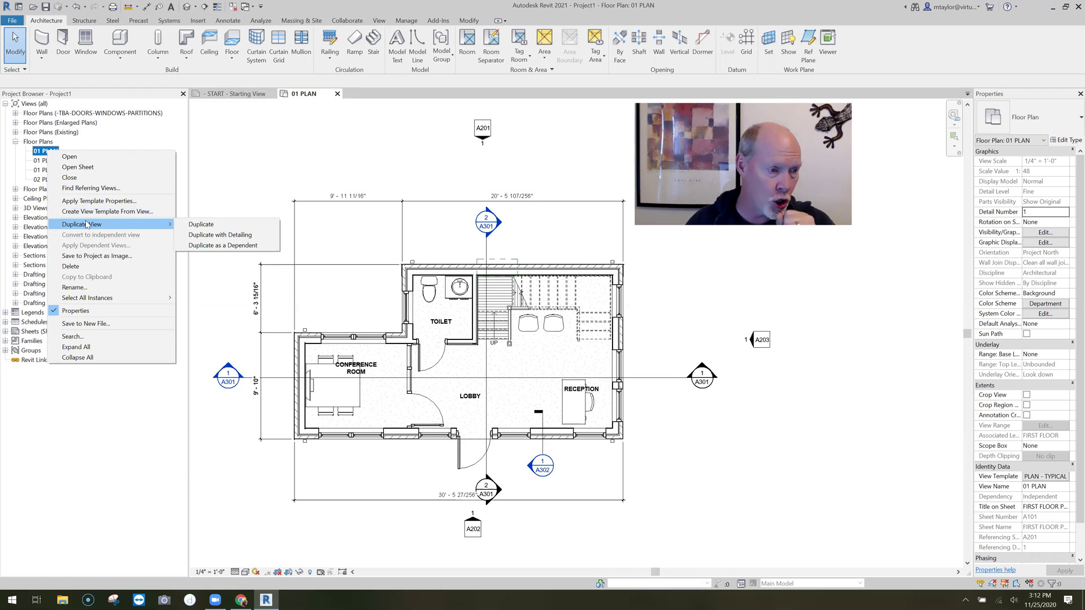
pyautogui.click(243, 235)
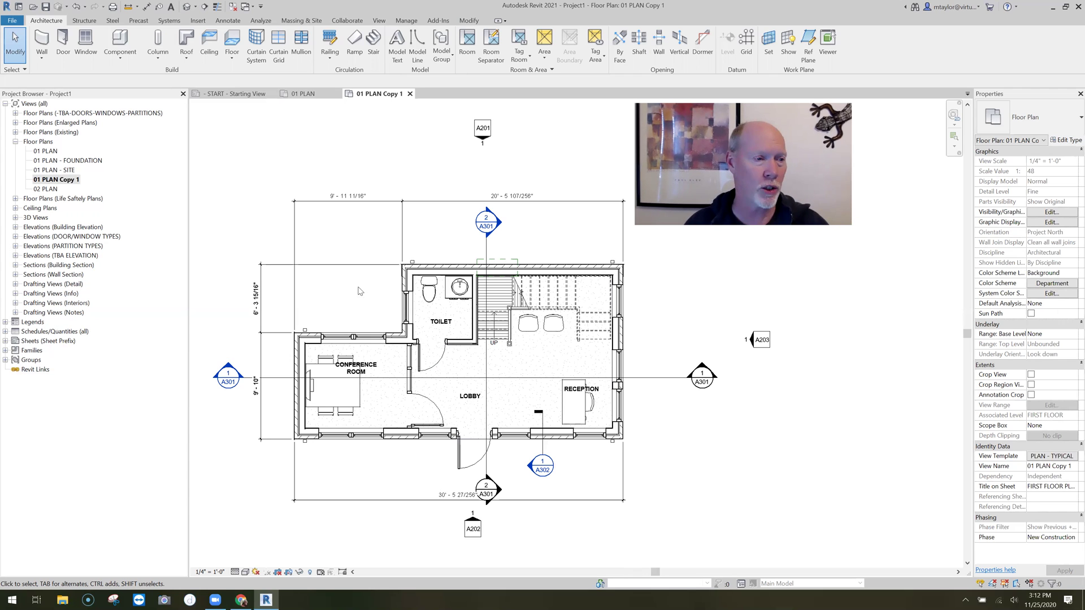
# Rename the copied floor plan view to "01 PLAN - FOR LINKED VIEW".
pyautogui.rightClick(70, 181)
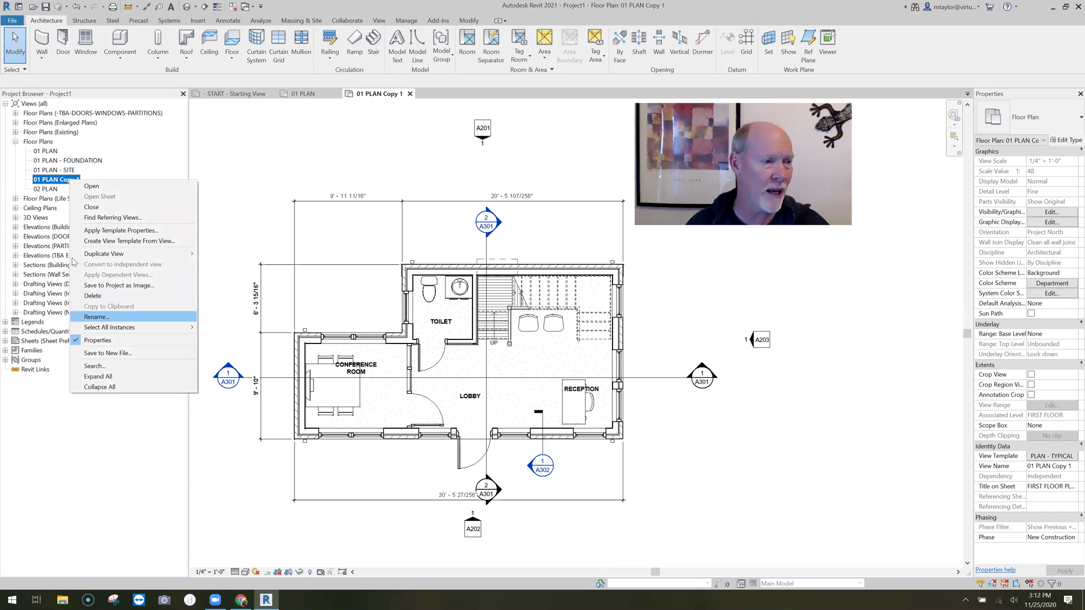
pyautogui.click(96, 317)
pyautogui.moveTo(60, 180); pyautogui.dragTo(89, 181)
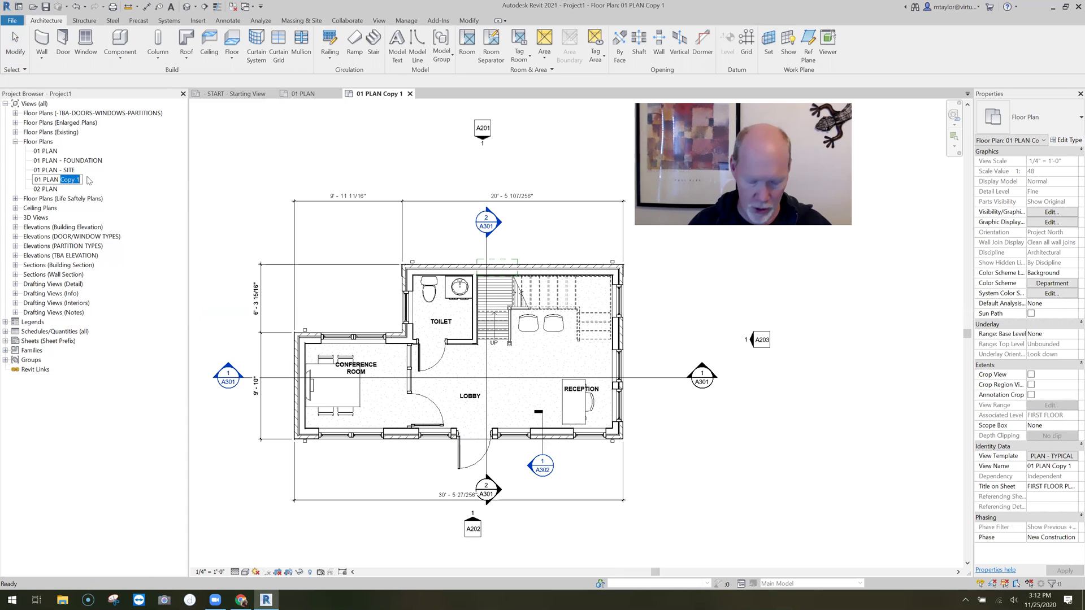
pyautogui.write('- FOR')
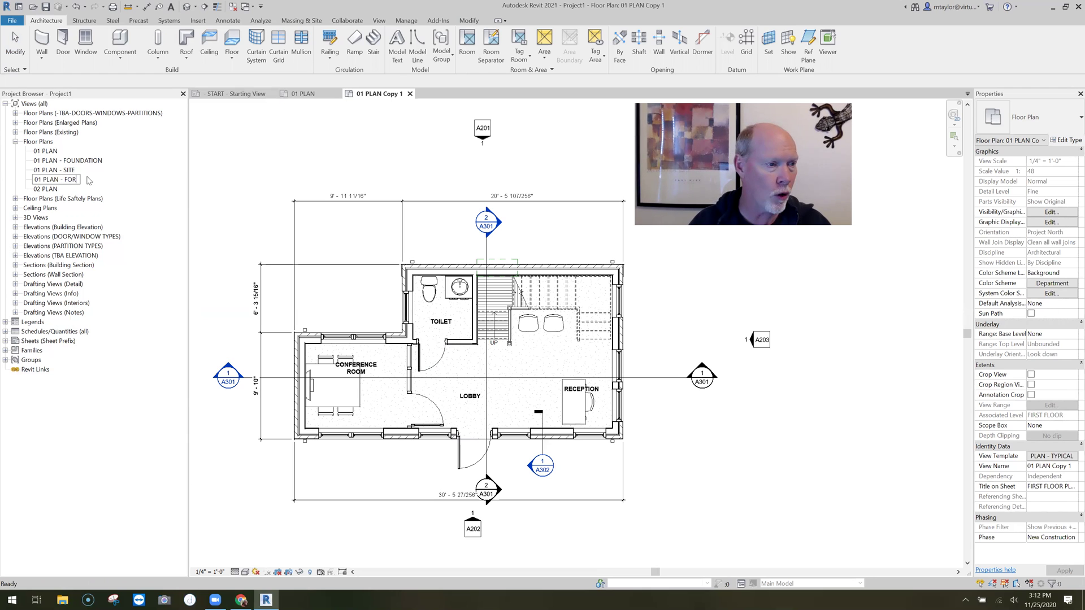
pyautogui.write(' LINKED VIEW')
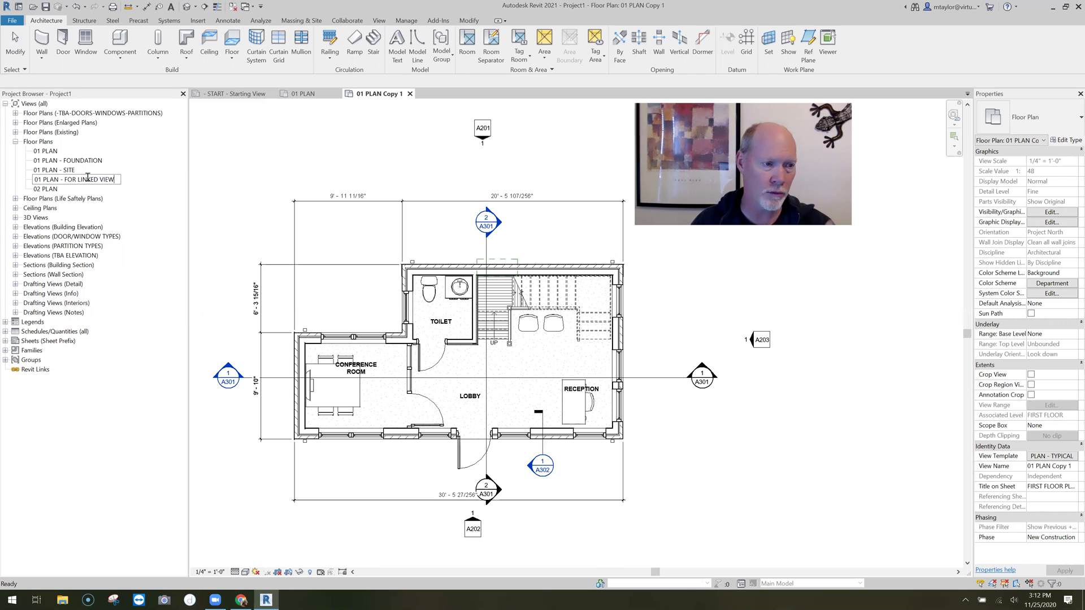
pyautogui.click(258, 181)
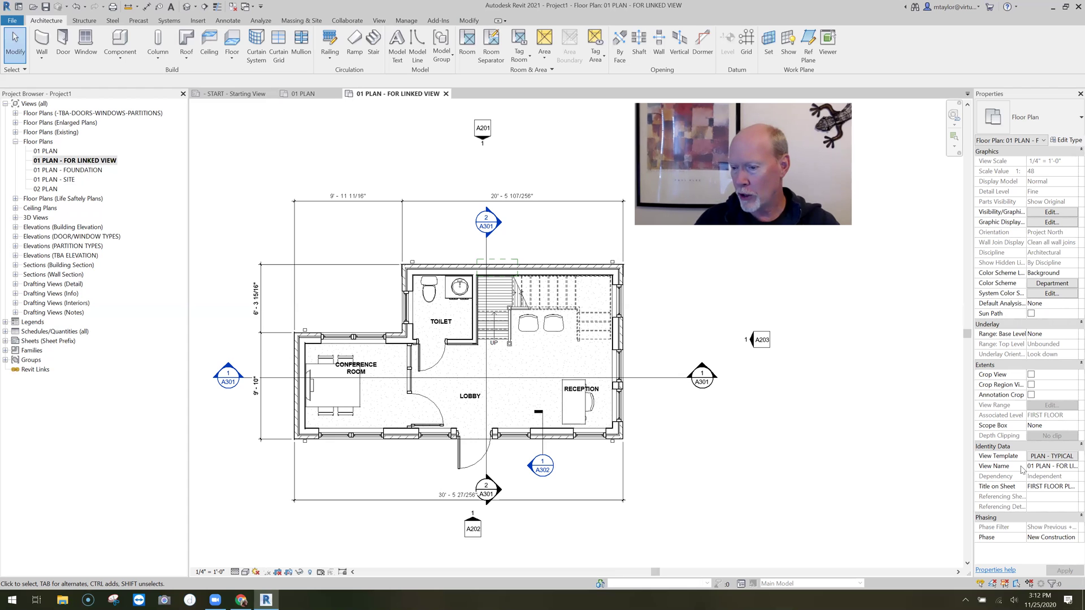
# Set the view template of the 01 PLAN - FOR LINKED VIEW floor plan to <None>.
pyautogui.click(1055, 458)
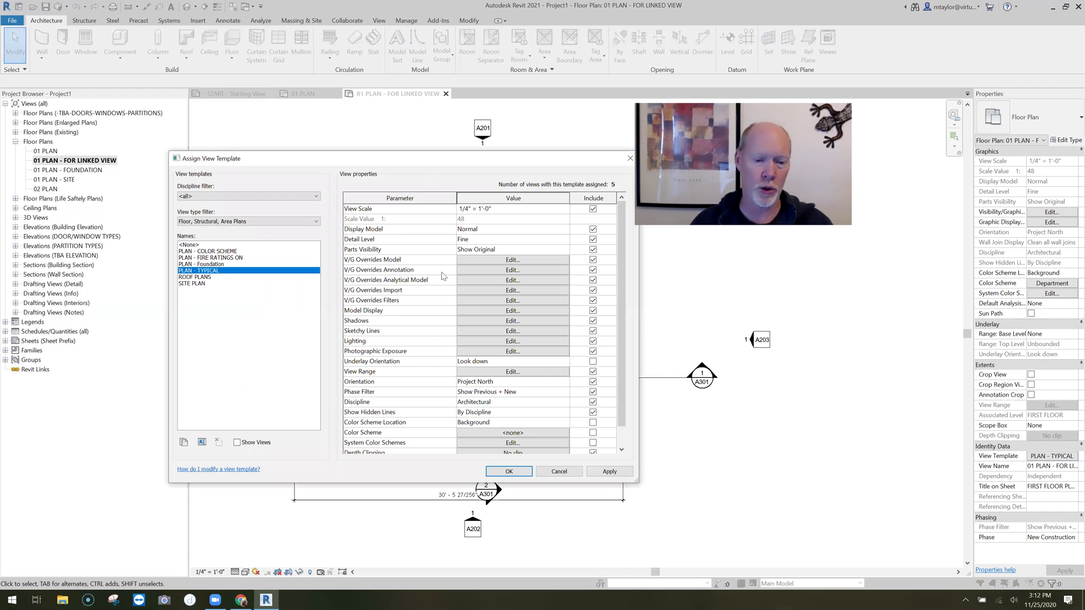
pyautogui.click(191, 246)
pyautogui.click(529, 475)
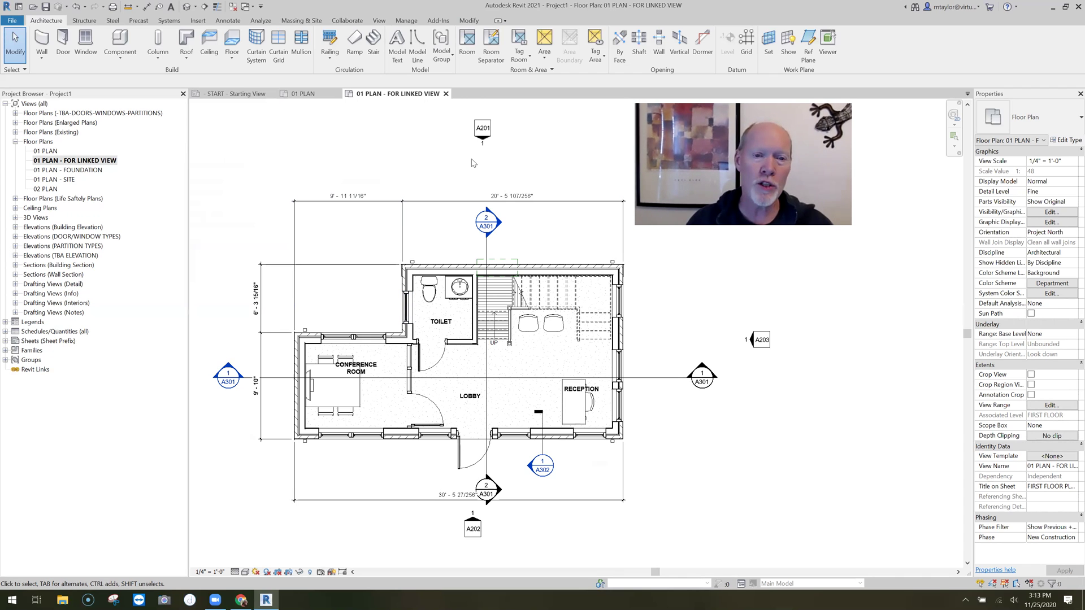
# Hide the whole dimensions category in the linked-view floor plan, starting from the dimension string above the building.
pyautogui.rightClick(402, 231)
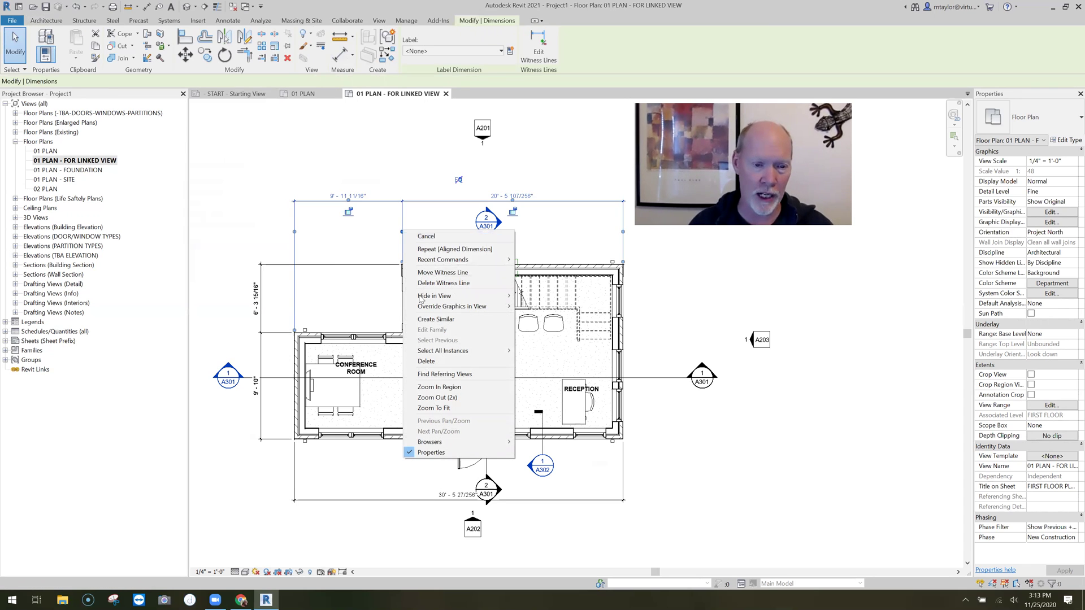
pyautogui.moveTo(421, 298)
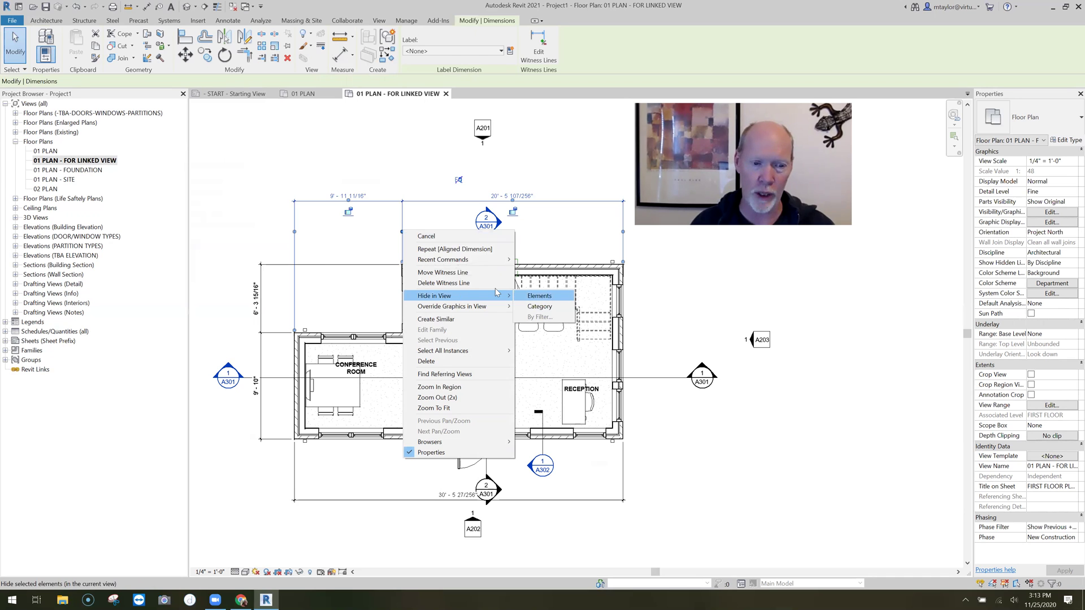
pyautogui.press('Escape')
pyautogui.press('Escape')
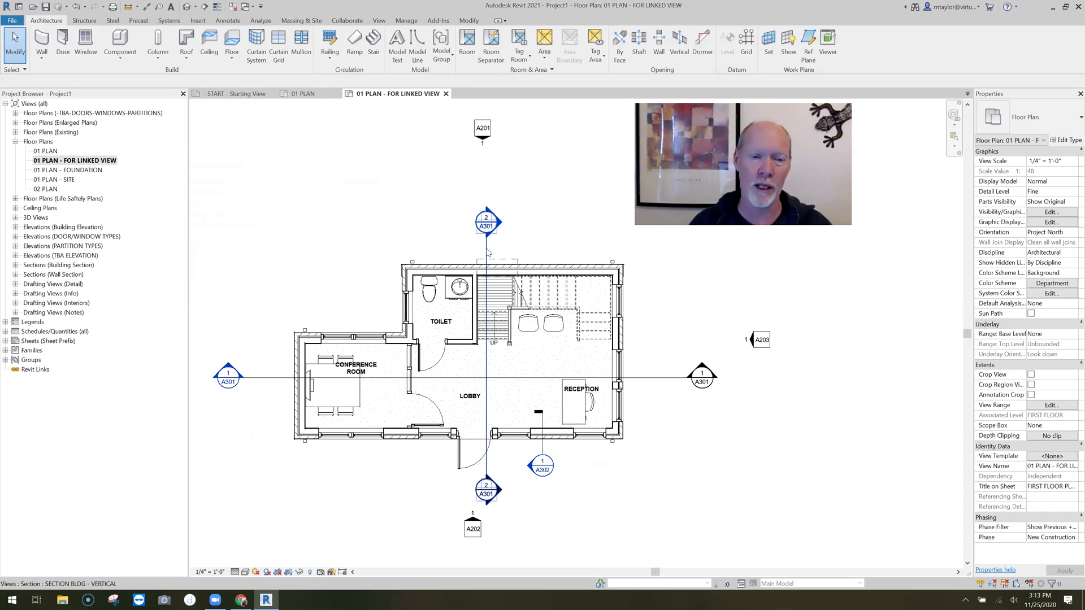
# Hide the whole sections category in the linked-view floor plan, starting from the vertical building section mark.
pyautogui.rightClick(485, 229)
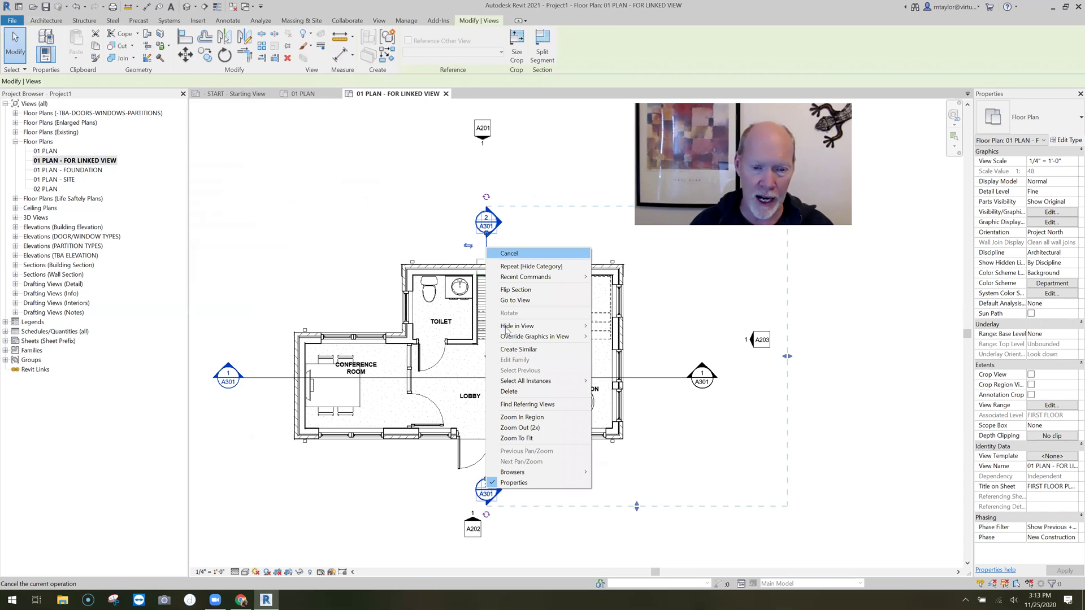
pyautogui.press('Escape')
pyautogui.press('Escape')
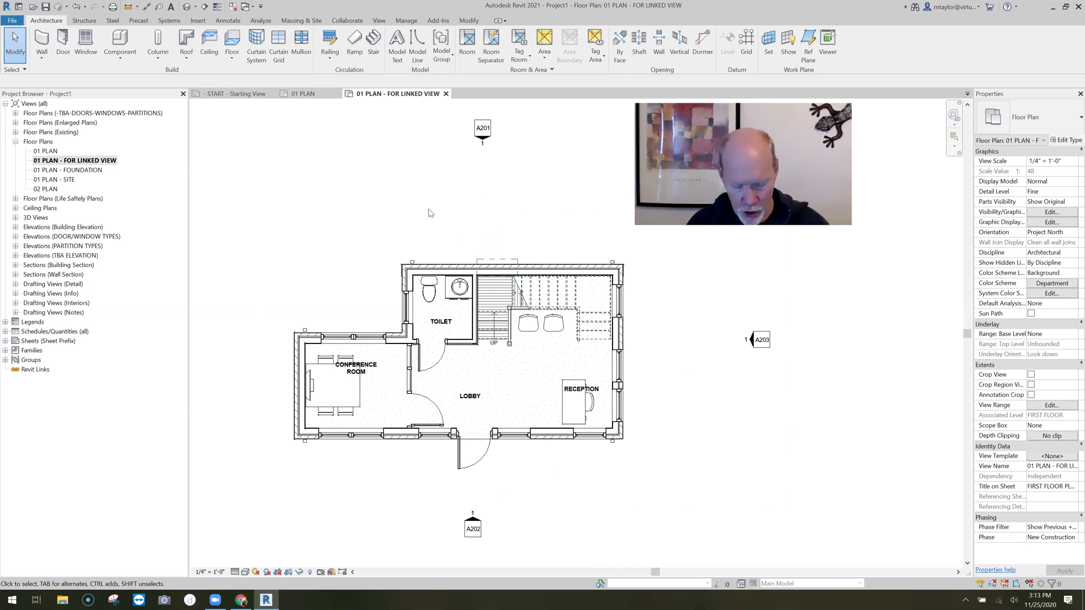
# Turn off the Elevations annotation category in the visibility/graphic overrides of the linked-view floor plan.
pyautogui.press('v')
pyautogui.press('g')
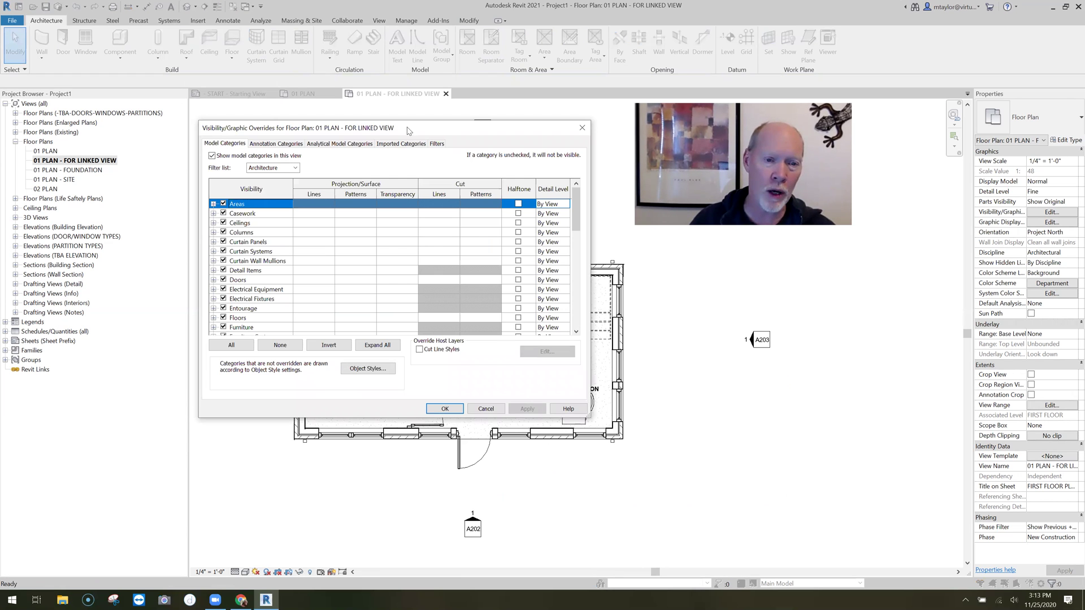
pyautogui.moveTo(452, 126); pyautogui.dragTo(497, 171)
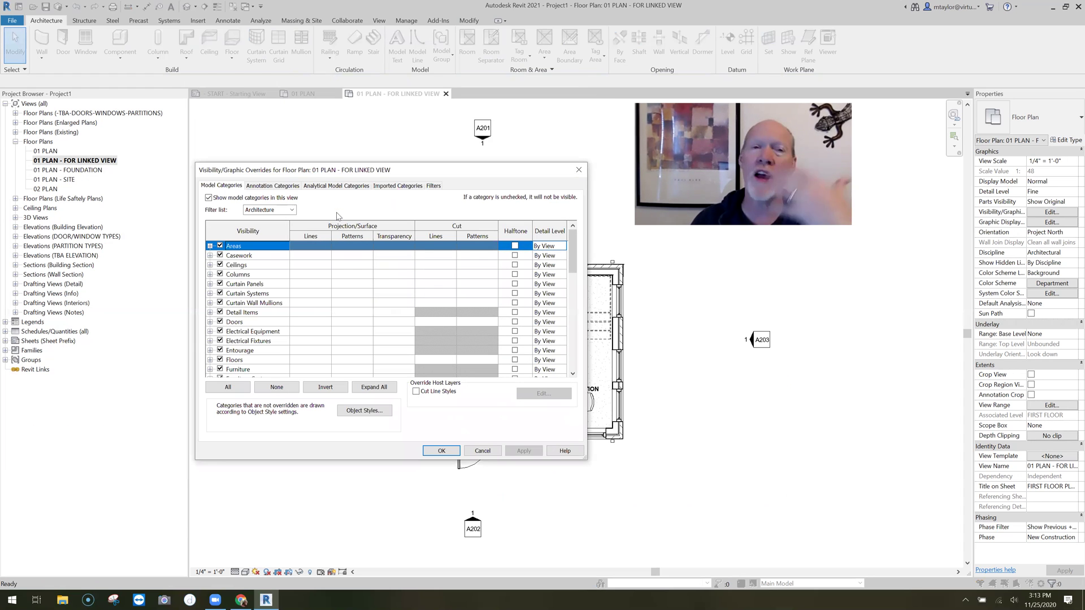
pyautogui.click(269, 186)
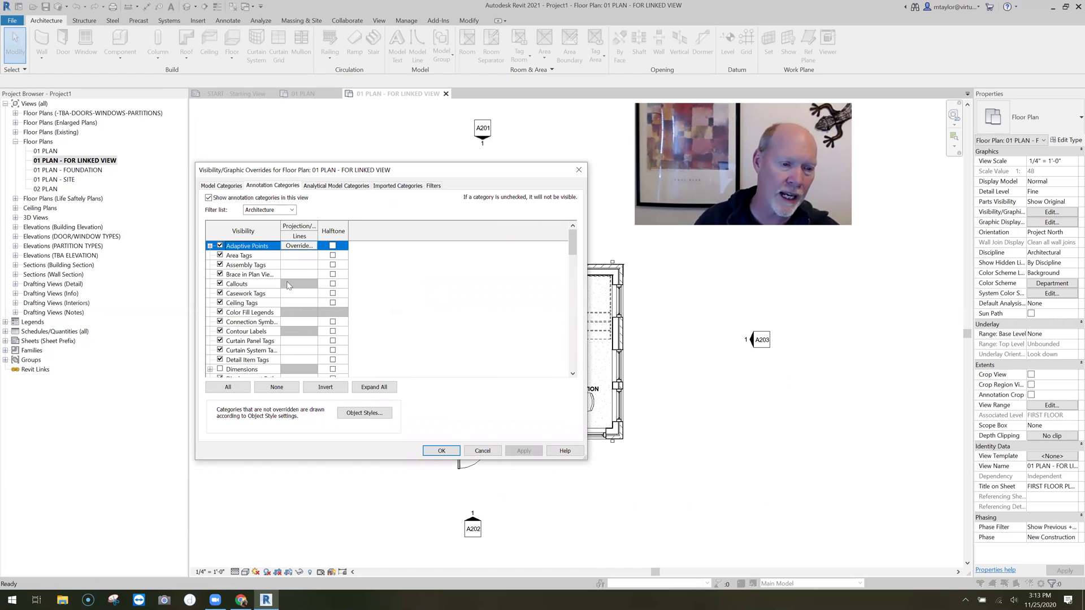
pyautogui.scroll(-4, 248, 317)
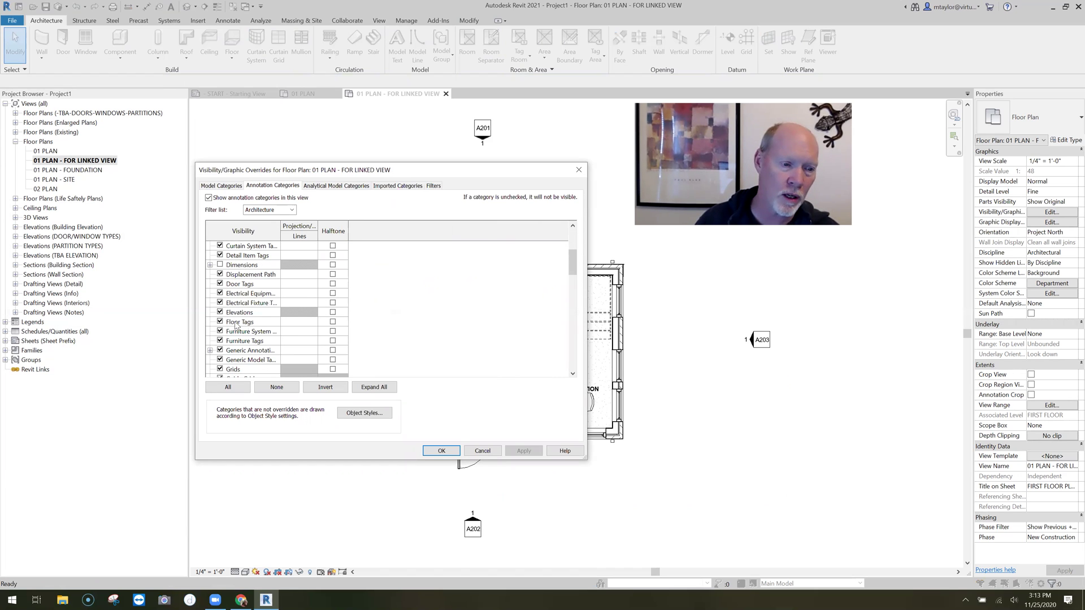
pyautogui.click(220, 313)
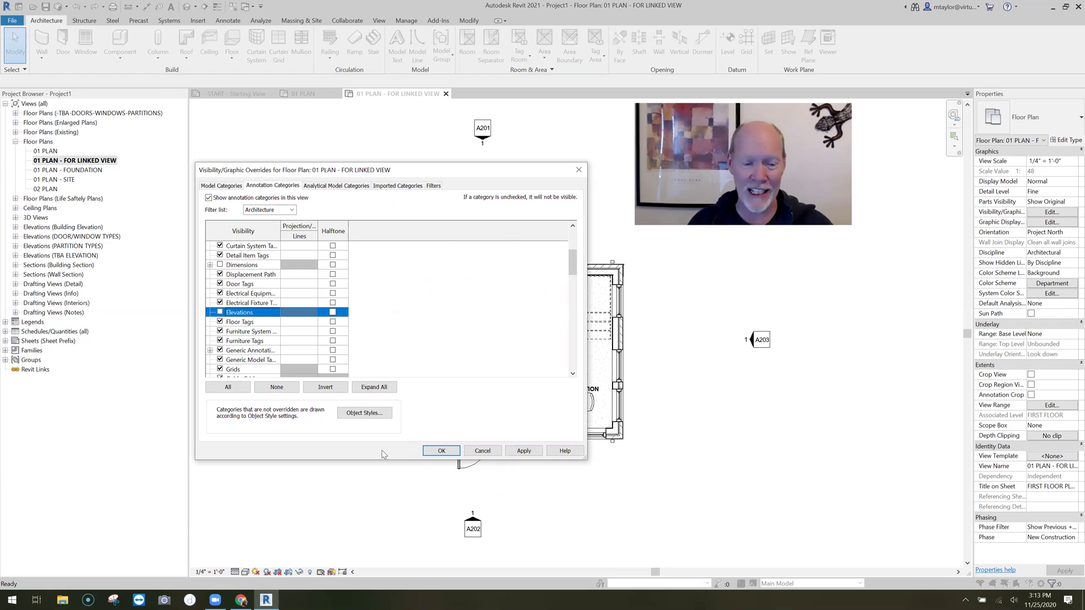
pyautogui.click(442, 451)
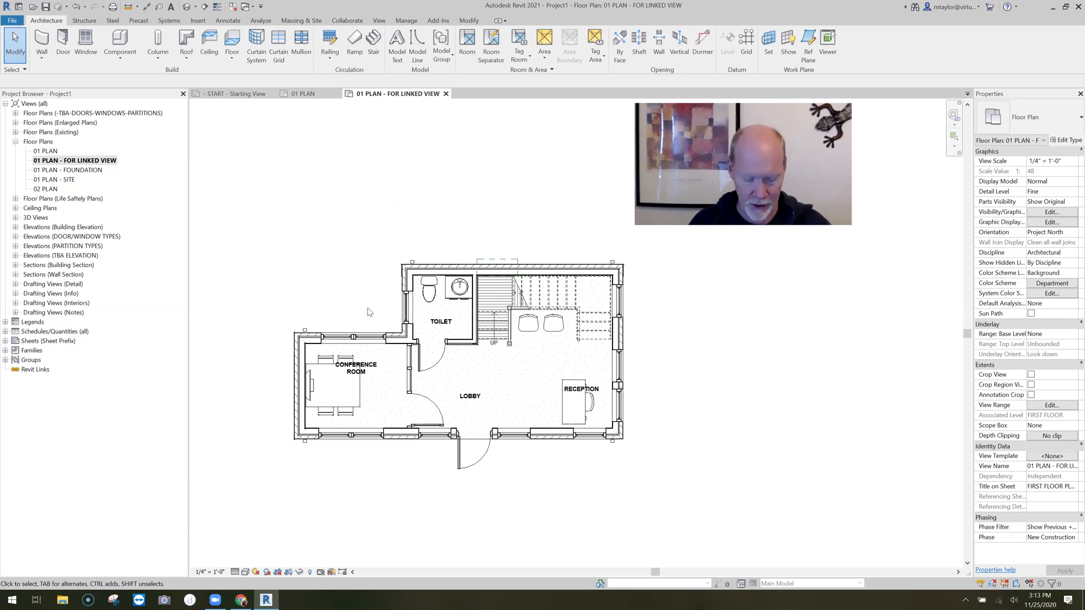
# Turn off the display of all annotation categories in the visibility/graphic overrides of the linked-view floor plan.
pyautogui.press('v')
pyautogui.press('g')
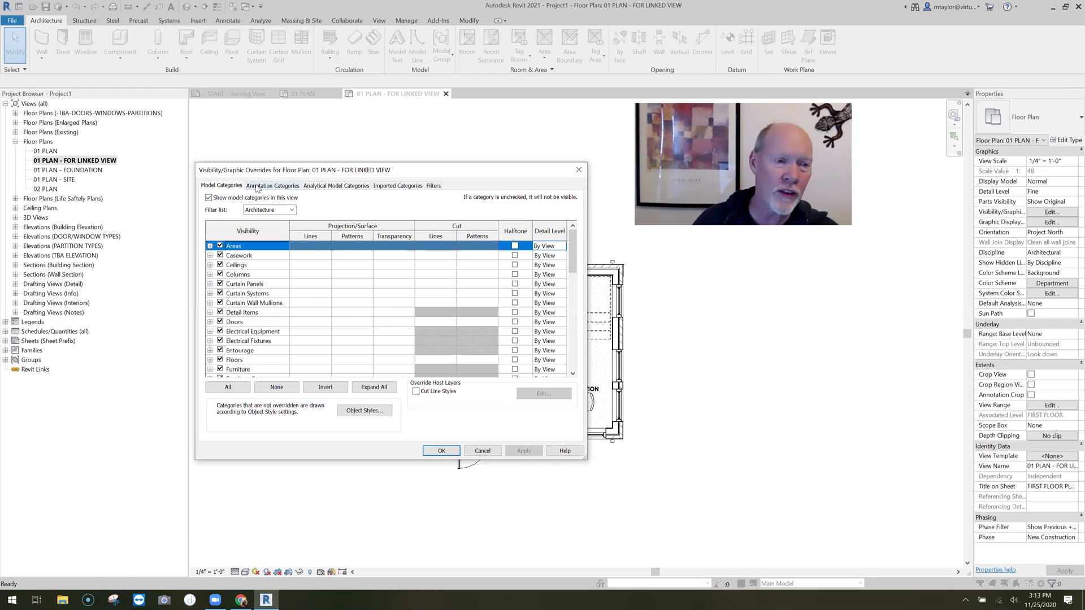
pyautogui.click(283, 187)
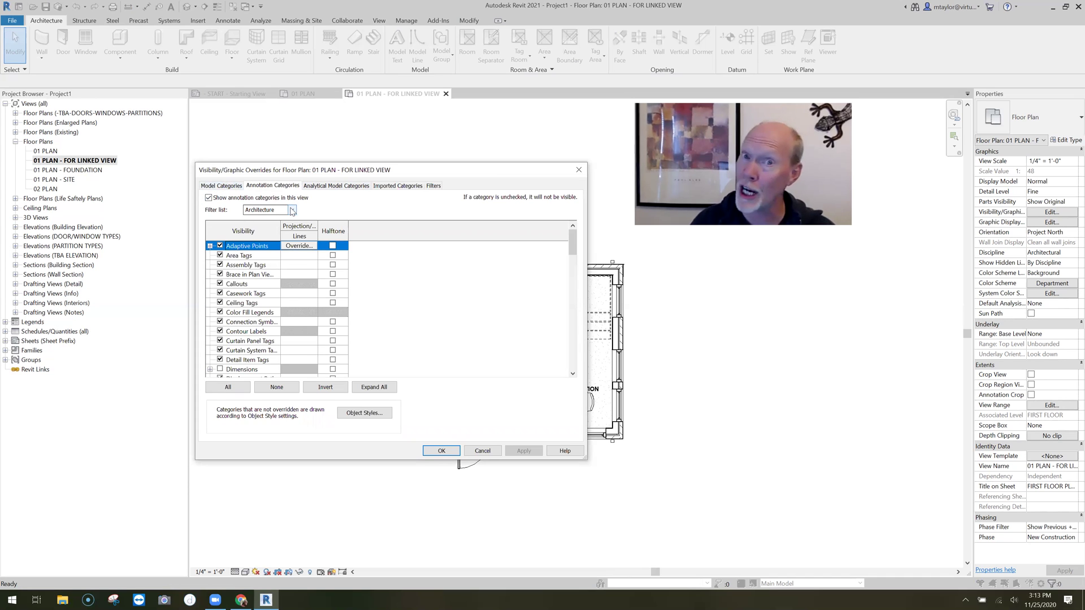
pyautogui.click(208, 198)
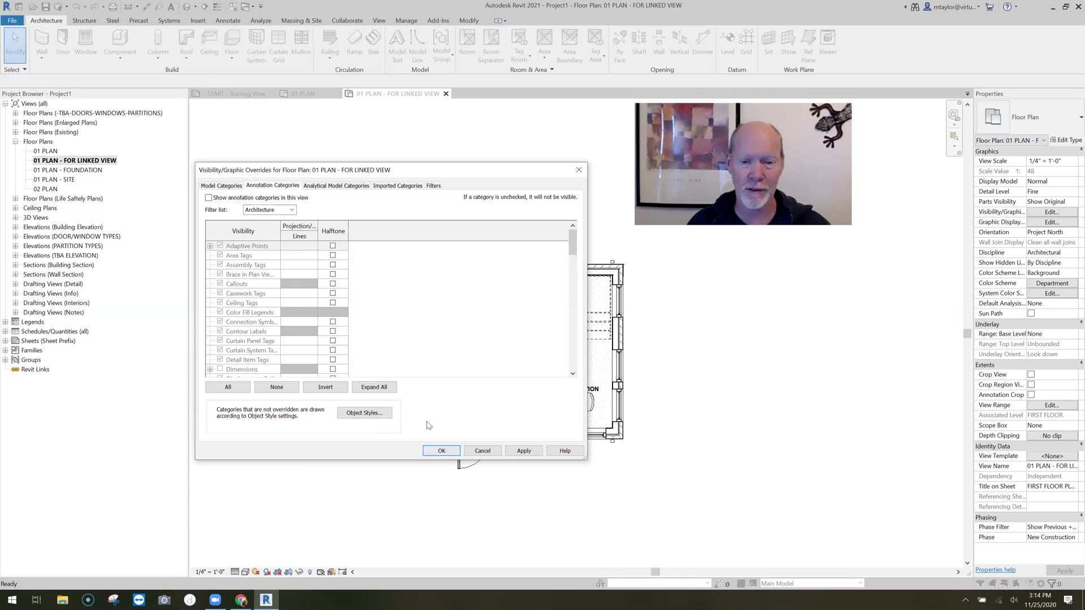
pyautogui.click(441, 450)
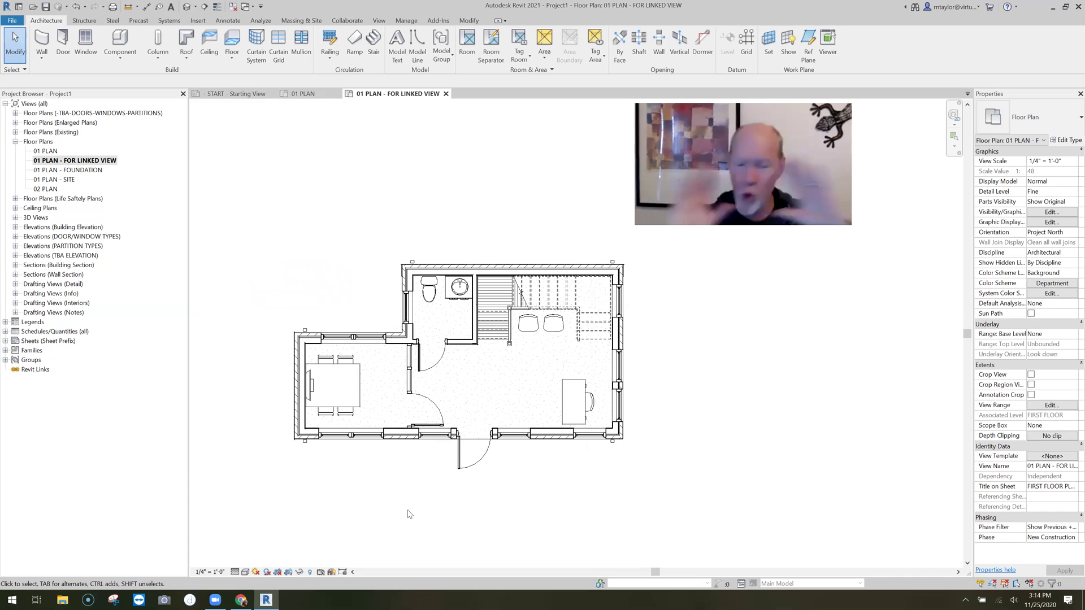
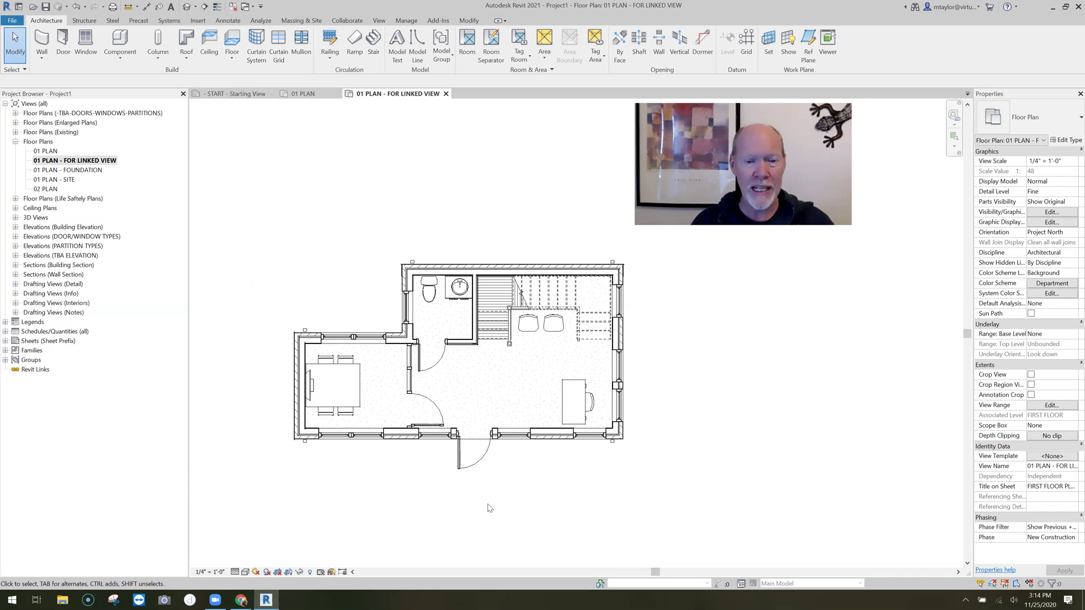
pyautogui.moveTo(501, 501); pyautogui.dragTo(467, 477, button='middle')
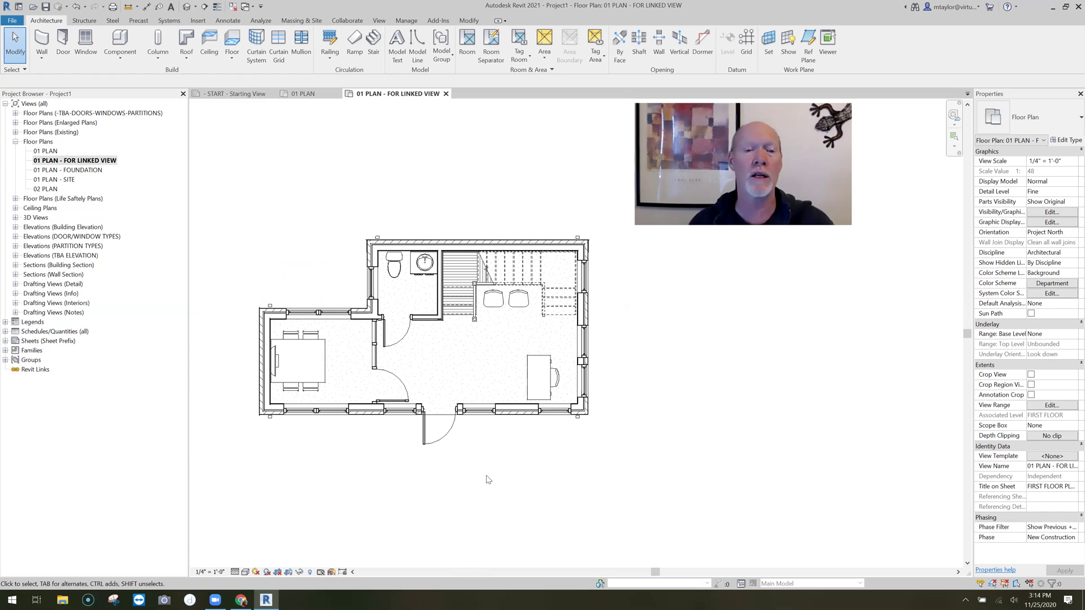
# Turn off the Furniture model category in the visibility/graphic overrides of the linked-view floor plan.
pyautogui.press('v')
pyautogui.press('v')
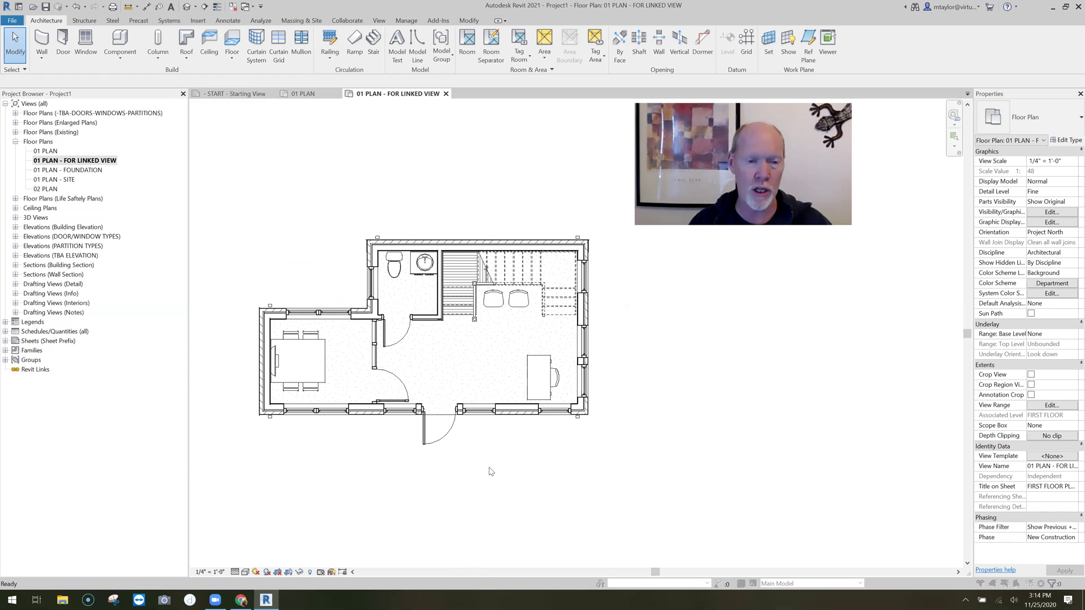
pyautogui.scroll(-1, 223, 354)
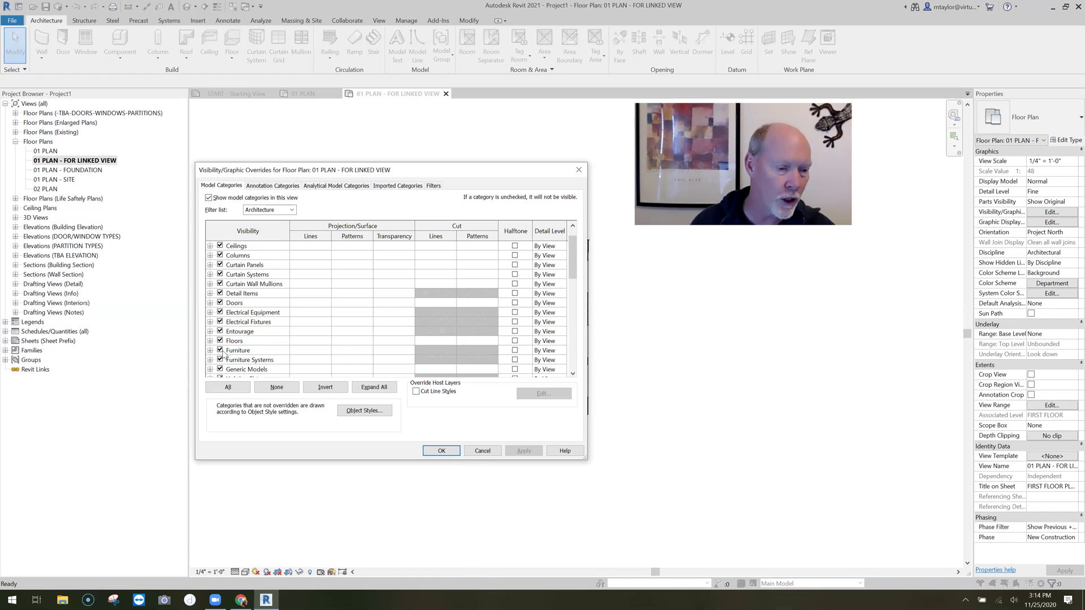
pyautogui.click(220, 351)
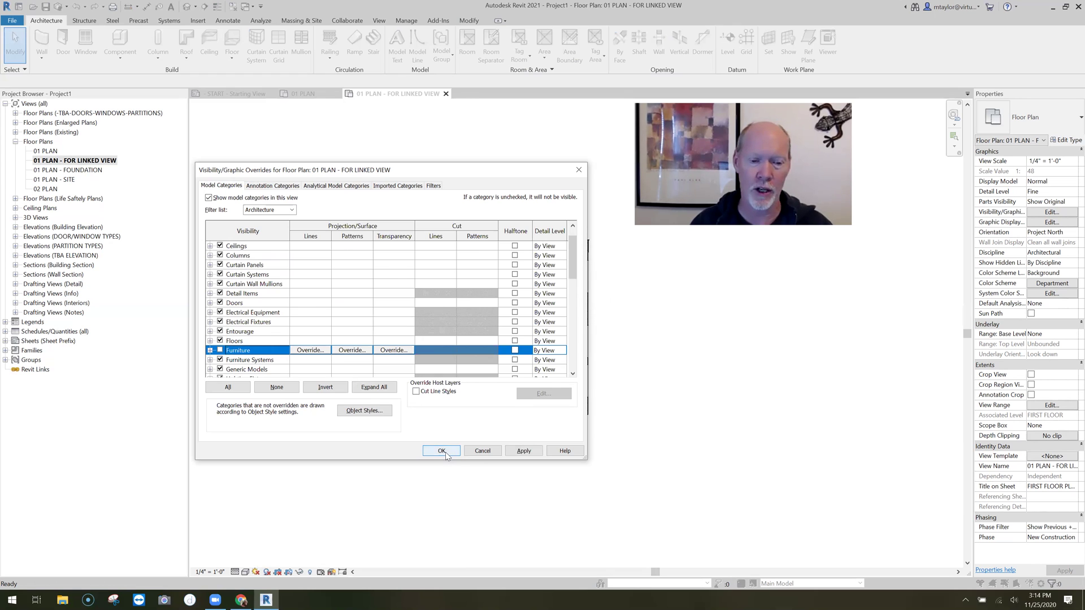
pyautogui.click(442, 452)
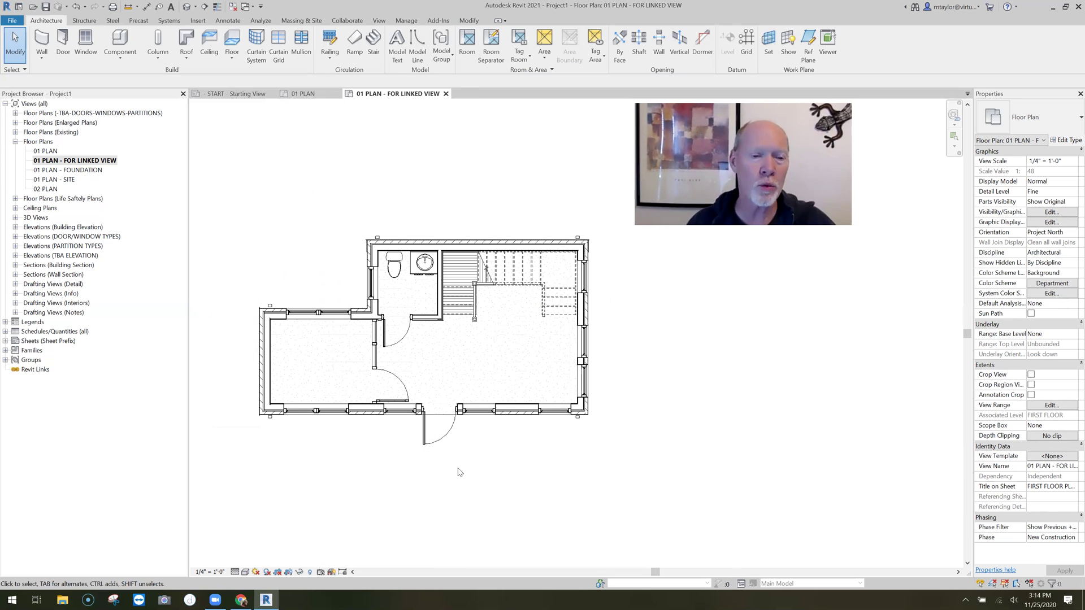
# Hide the foreground projection/surface pattern of the Floors category in the linked-view floor plan's visibility/graphic overrides.
pyautogui.scroll(3, 452, 369)
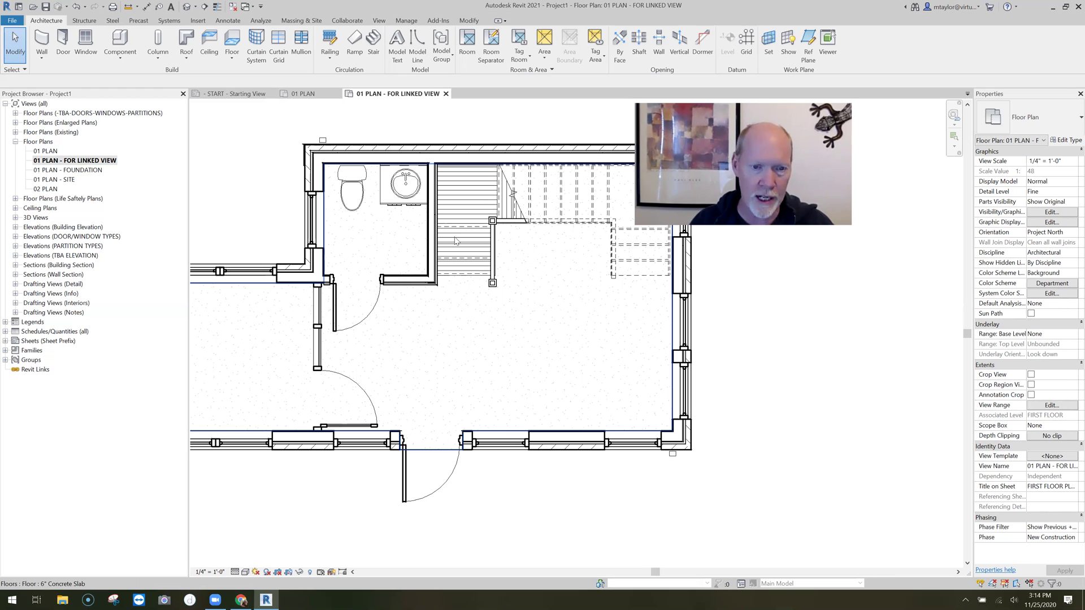
pyautogui.scroll(-2, 477, 399)
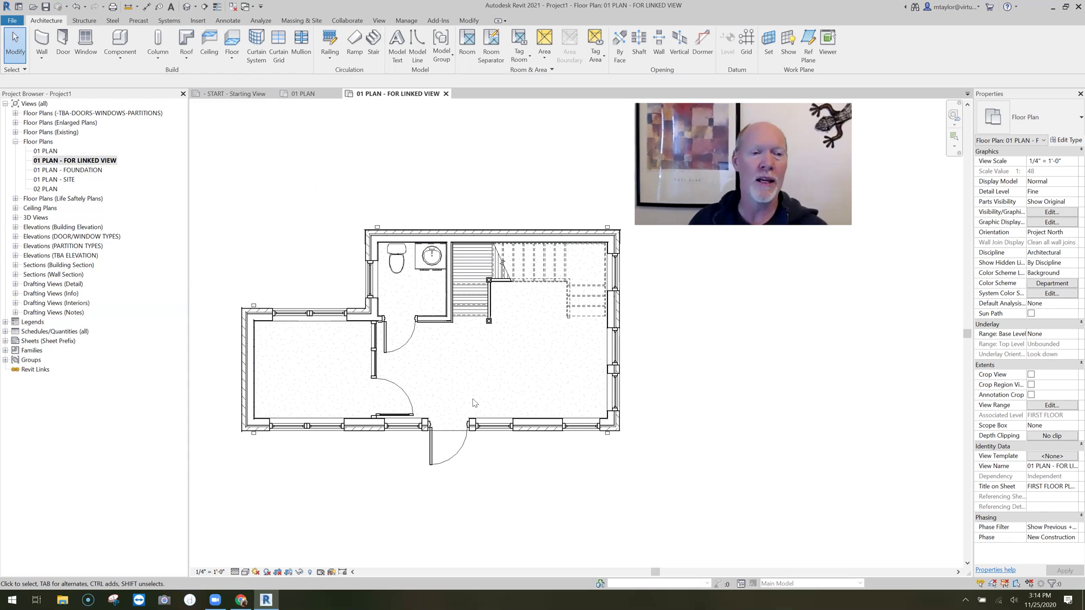
pyautogui.press('v')
pyautogui.press('g')
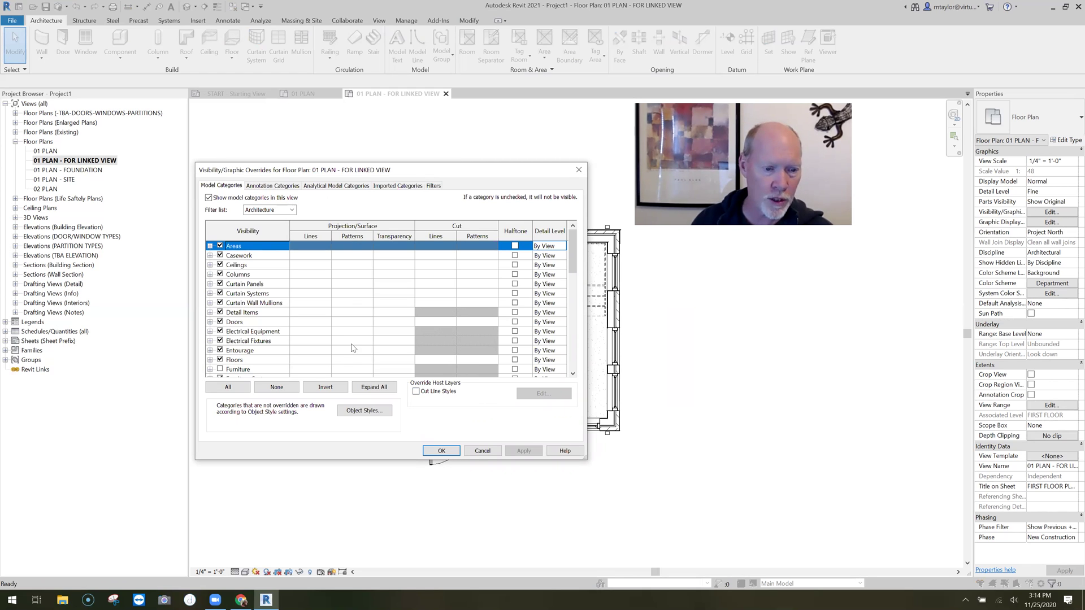
pyautogui.click(349, 361)
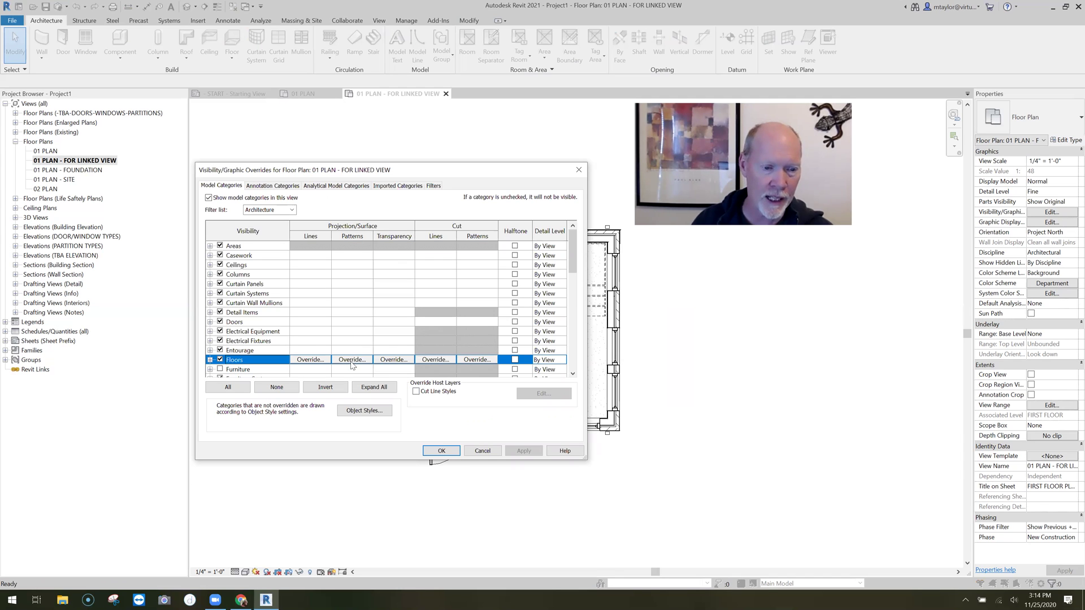
pyautogui.click(351, 360)
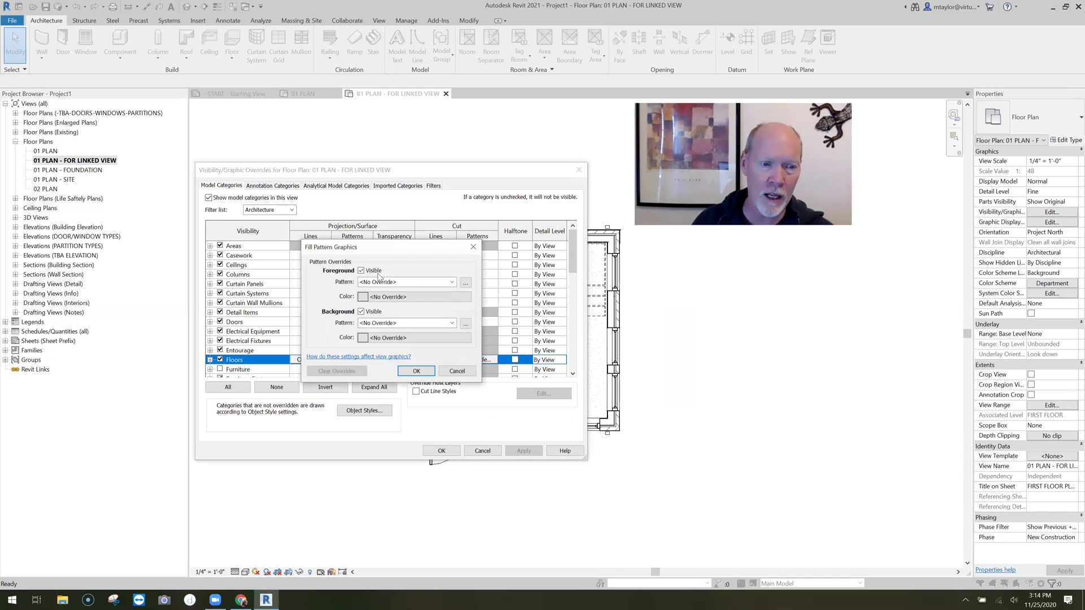
pyautogui.click(362, 271)
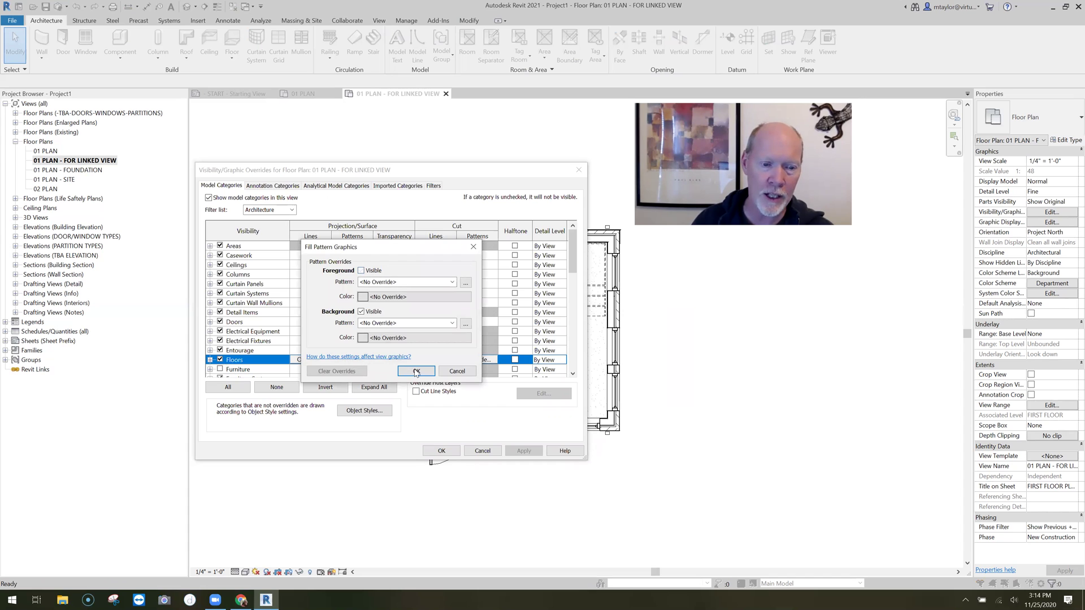
pyautogui.click(417, 372)
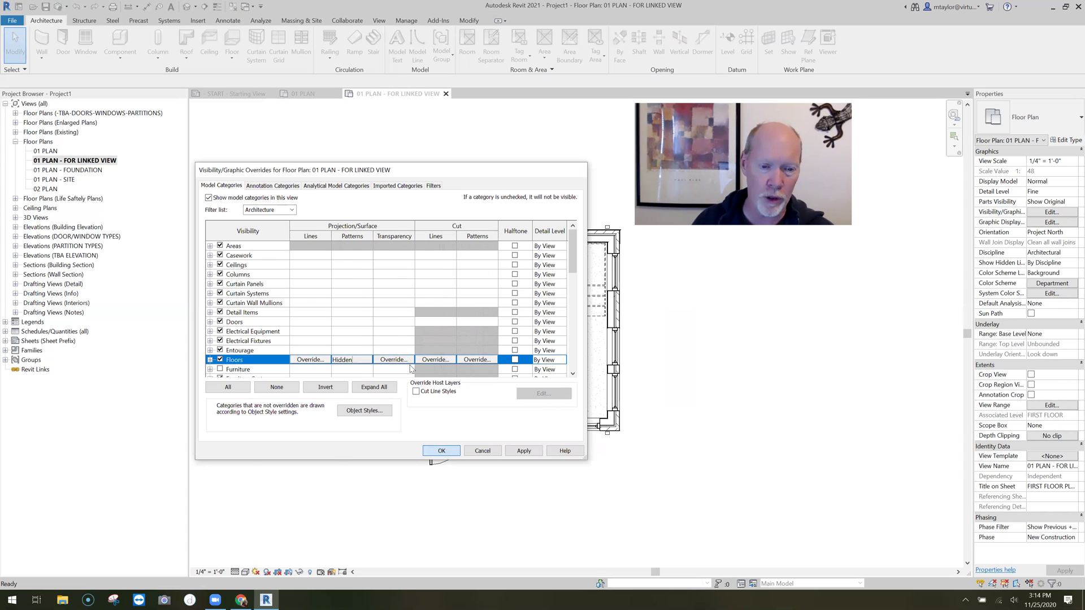
pyautogui.click(440, 451)
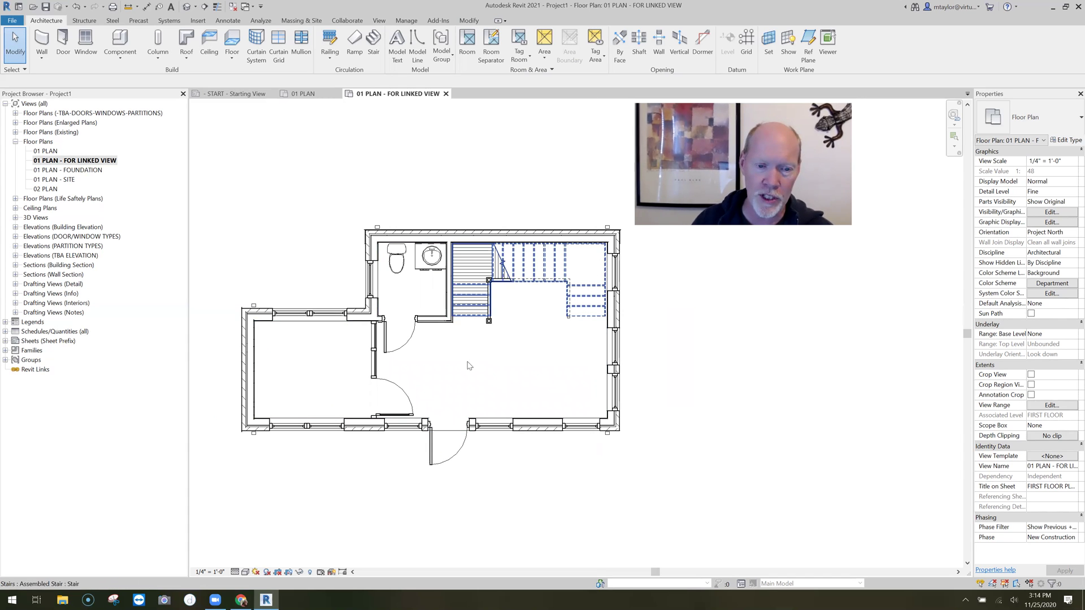
# Hide the foreground projection/surface pattern of the Stairs category in the linked-view floor plan's visibility/graphic overrides.
pyautogui.press('v')
pyautogui.press('g')
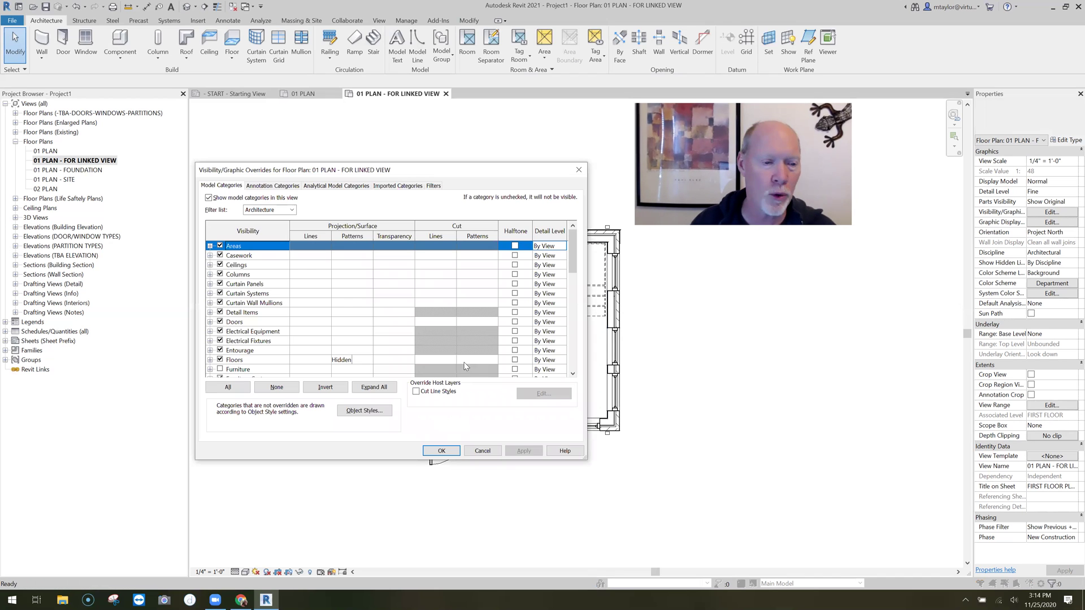
pyautogui.scroll(-6, 574, 254)
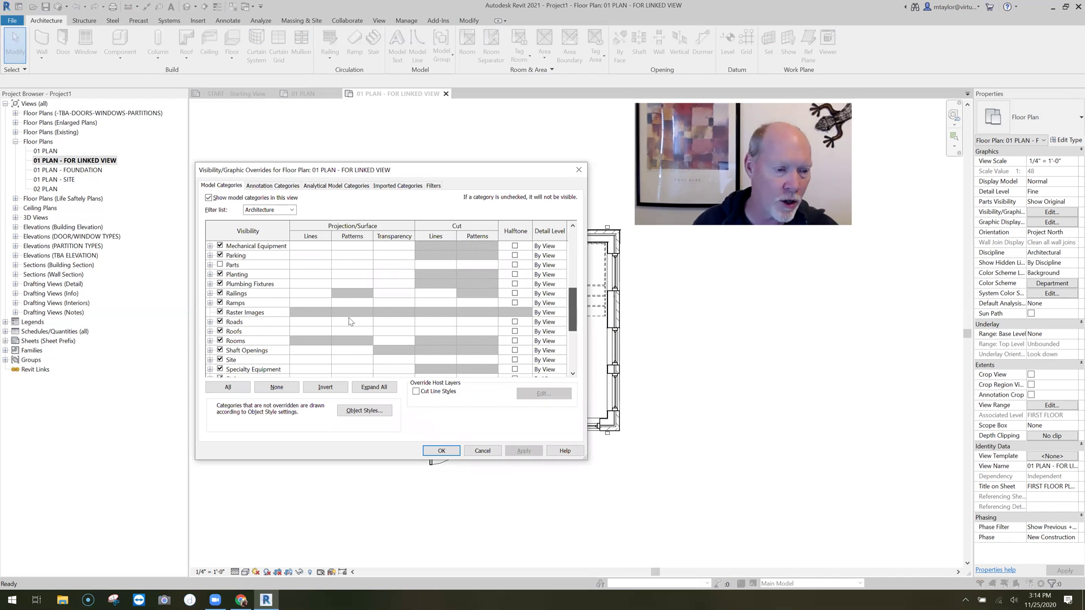
pyautogui.scroll(-1, 241, 356)
pyautogui.scroll(-1, 242, 356)
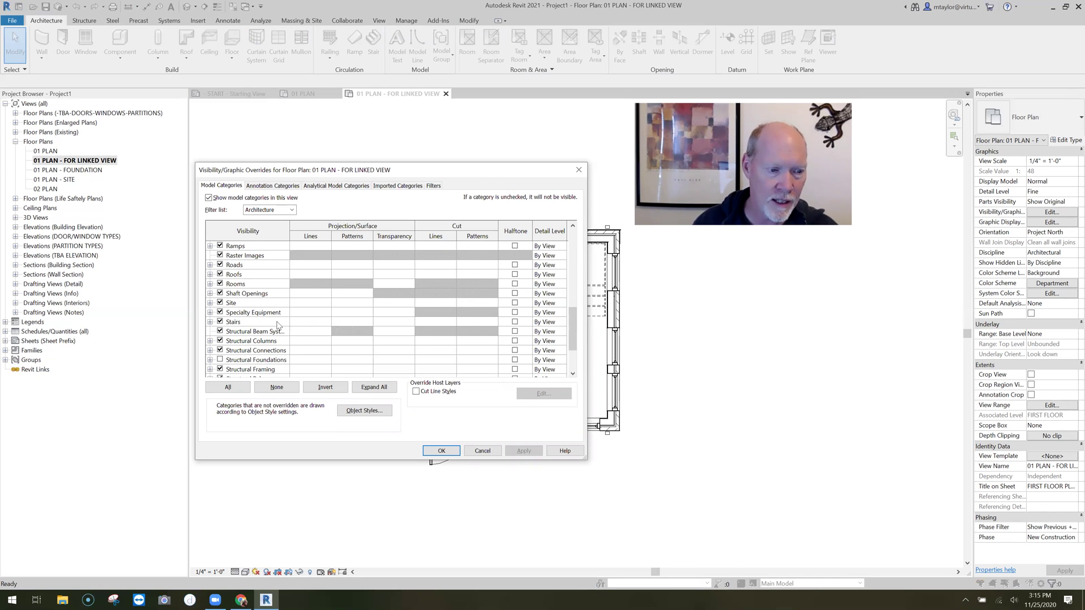
pyautogui.click(353, 322)
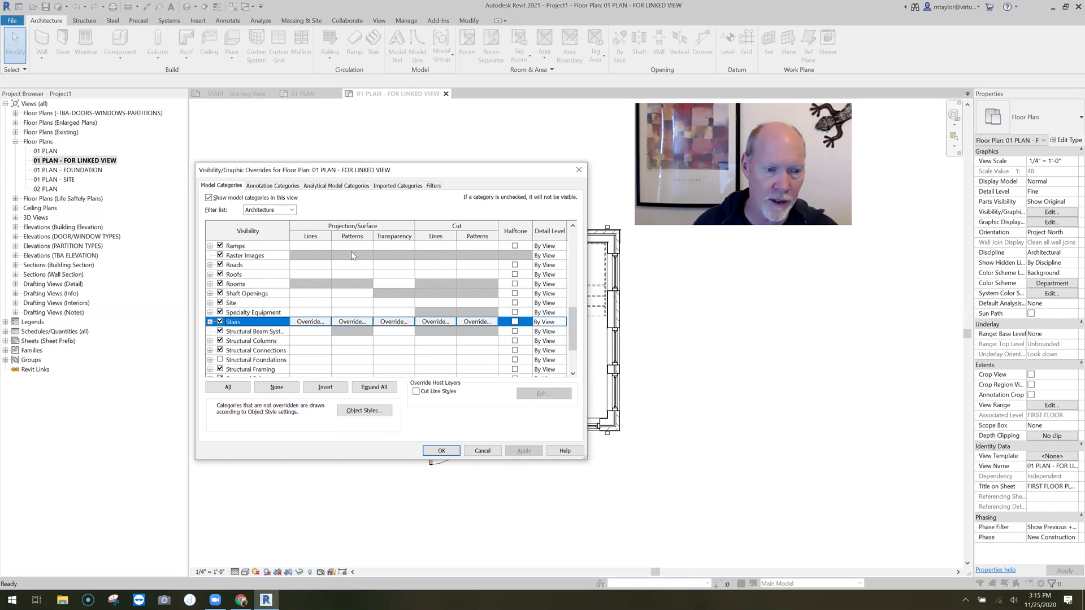
pyautogui.click(353, 322)
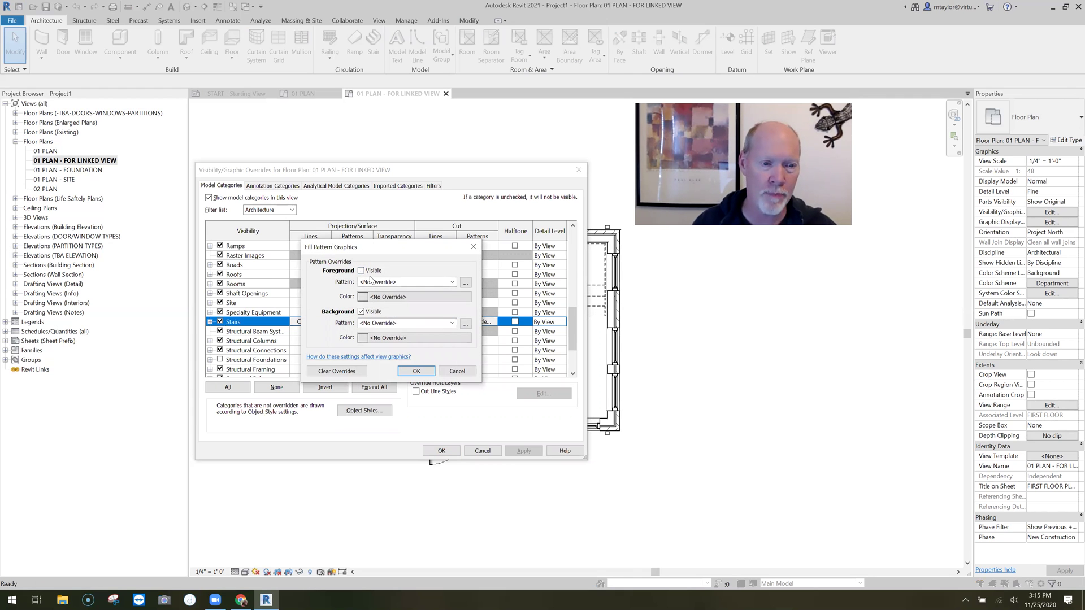
pyautogui.click(413, 371)
pyautogui.click(441, 451)
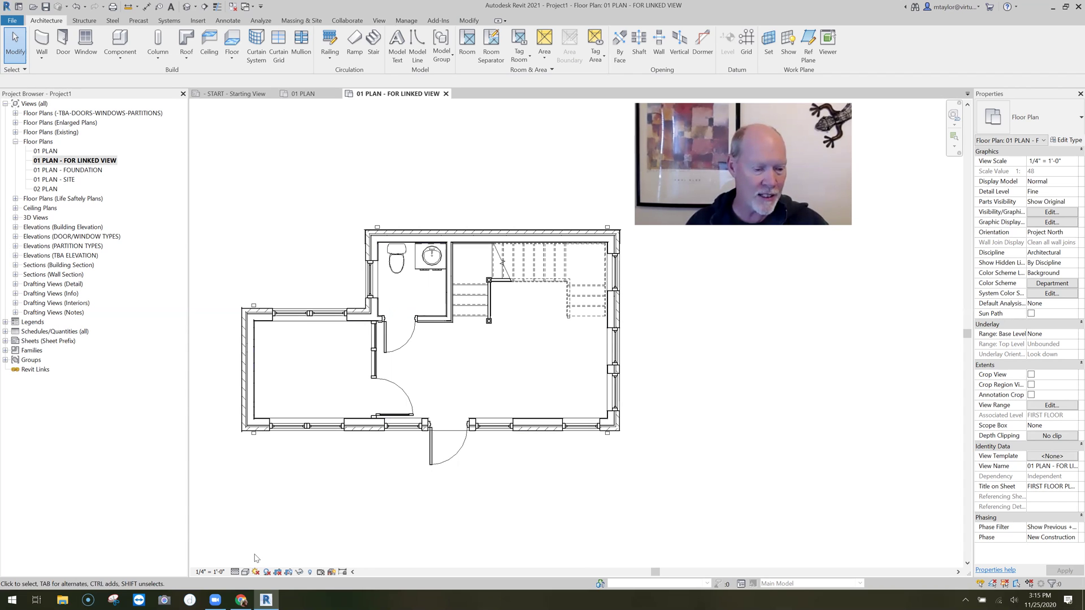
# Set the view's detail level to Coarse and override the Walls cut foreground pattern with solid fill in grey RGB 128-128-128.
pyautogui.click(236, 572)
pyautogui.click(248, 544)
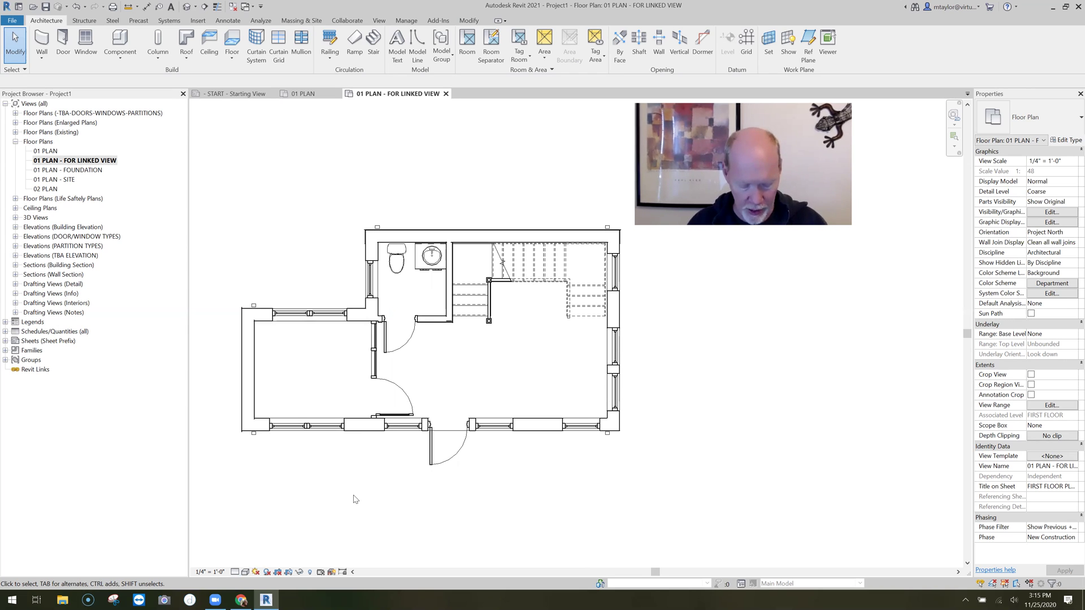
pyautogui.press('v')
pyautogui.press('g')
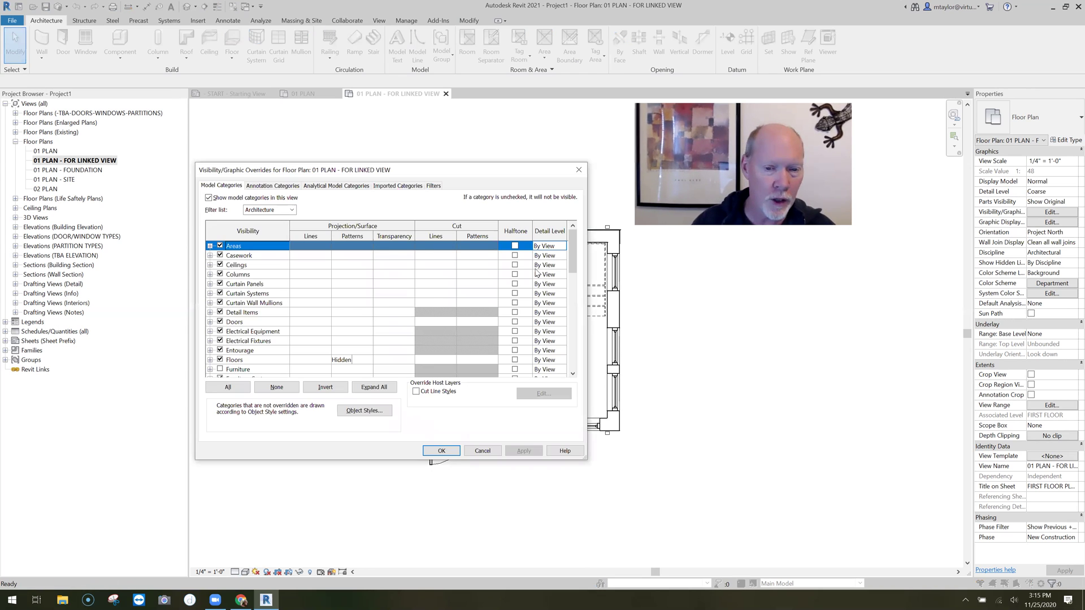
pyautogui.moveTo(575, 255); pyautogui.dragTo(575, 351)
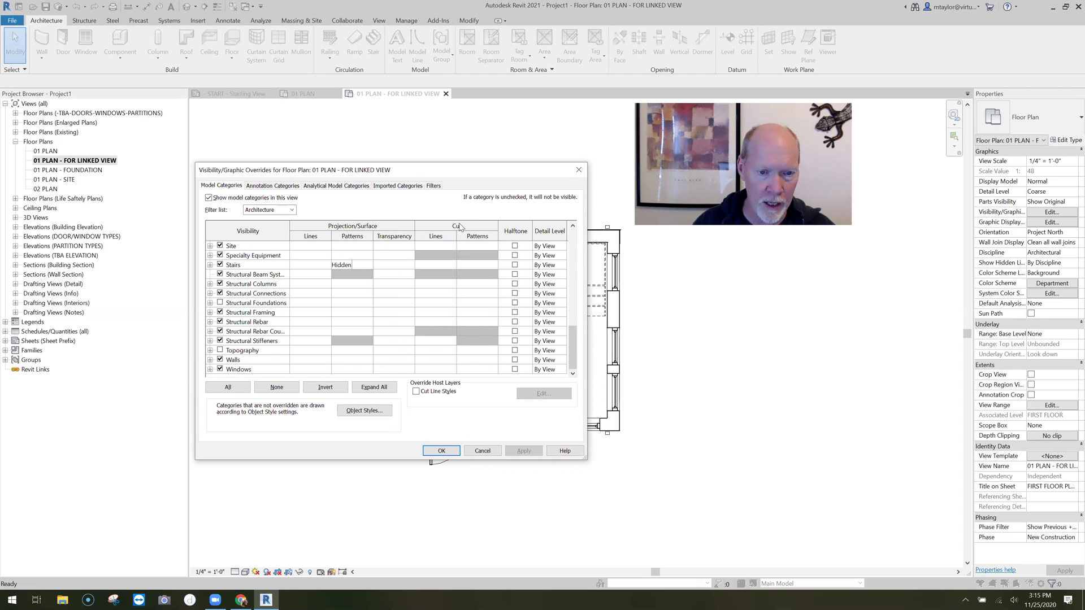
pyautogui.click(481, 362)
pyautogui.click(479, 360)
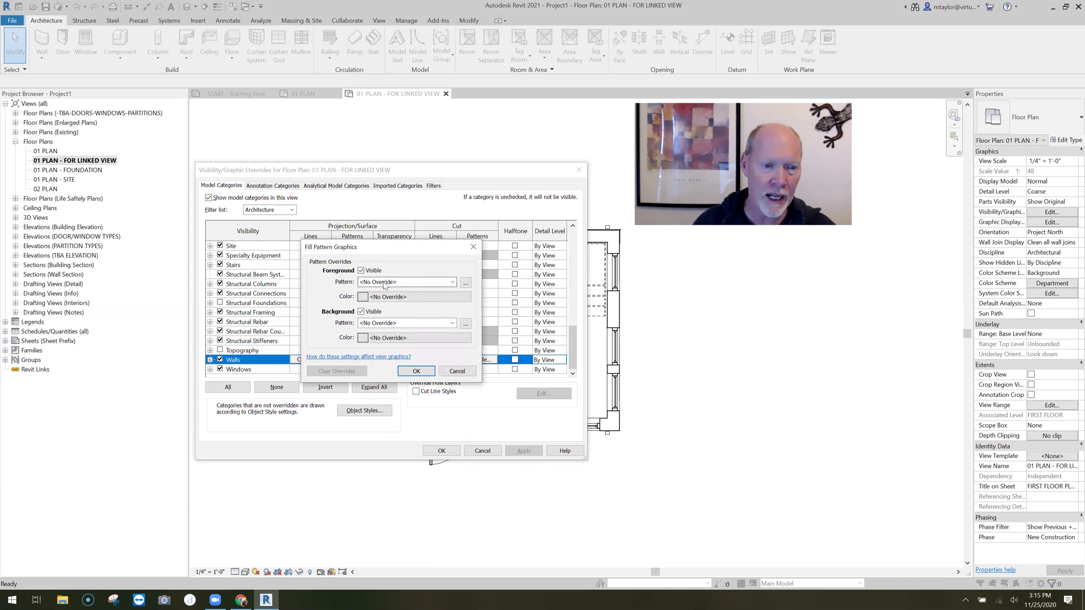
pyautogui.click(421, 285)
pyautogui.click(422, 298)
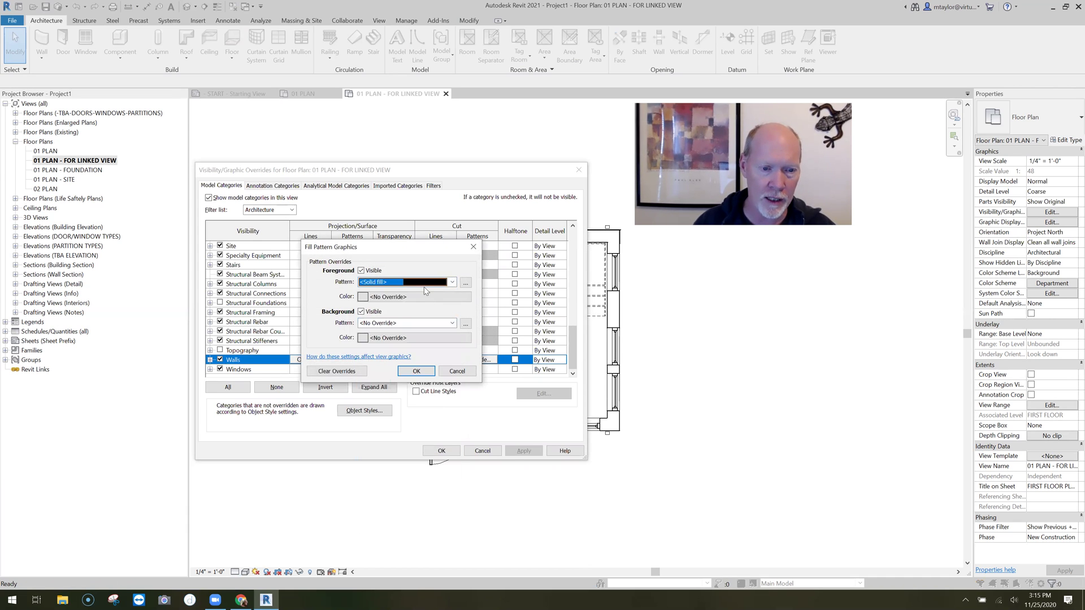
pyautogui.click(420, 298)
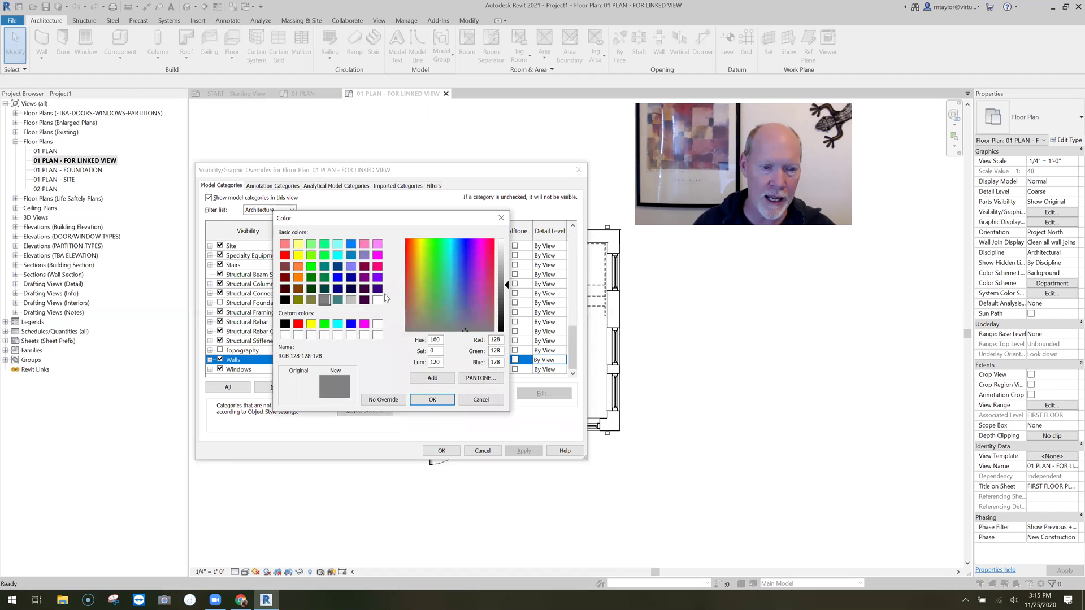
pyautogui.click(431, 399)
pyautogui.click(444, 420)
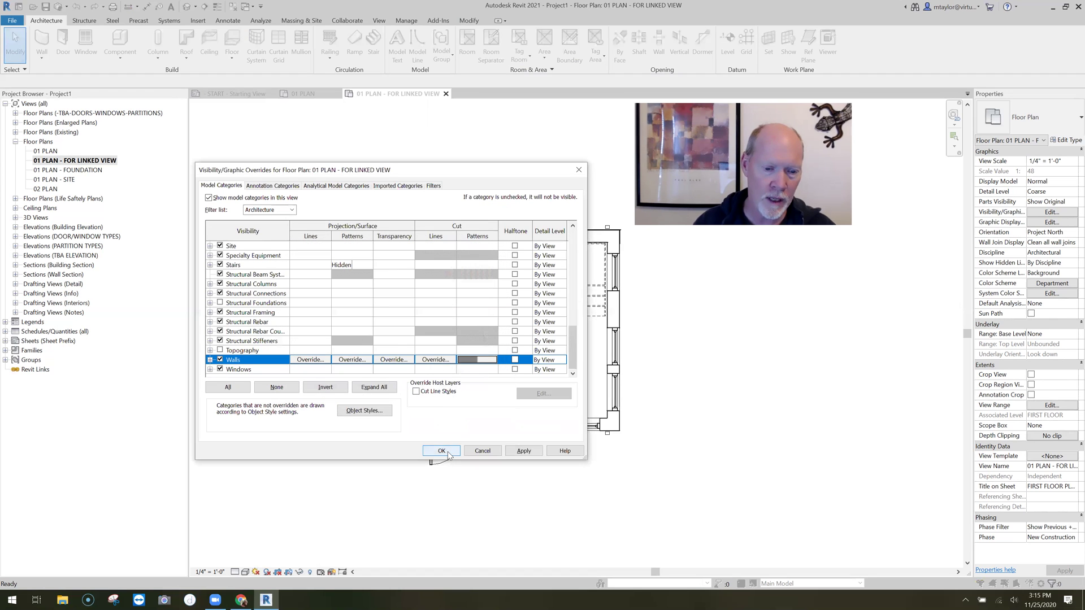
pyautogui.click(440, 450)
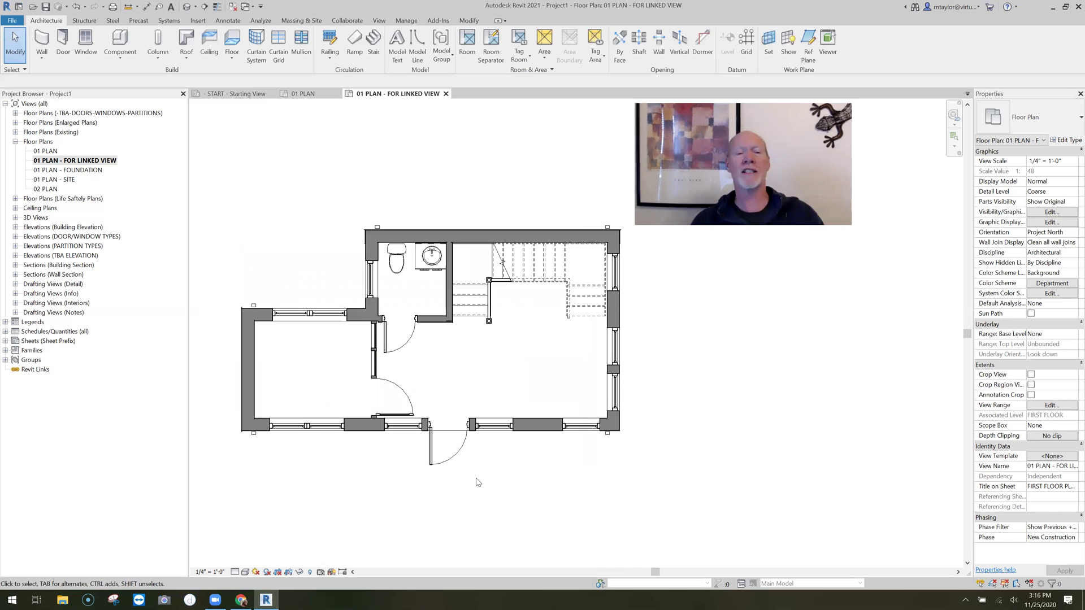
# Save the project as ARCHITECT FILE FOR LINKED VIEWS in the REVIT LOCALS folder and close it.
pyautogui.scroll(-2, 491, 480)
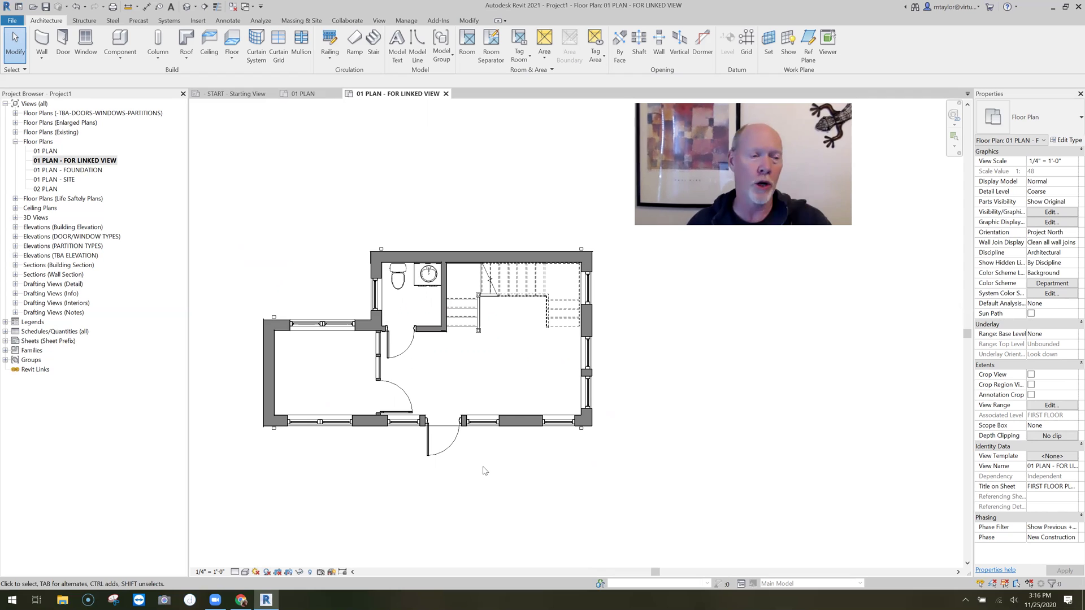
pyautogui.click(47, 8)
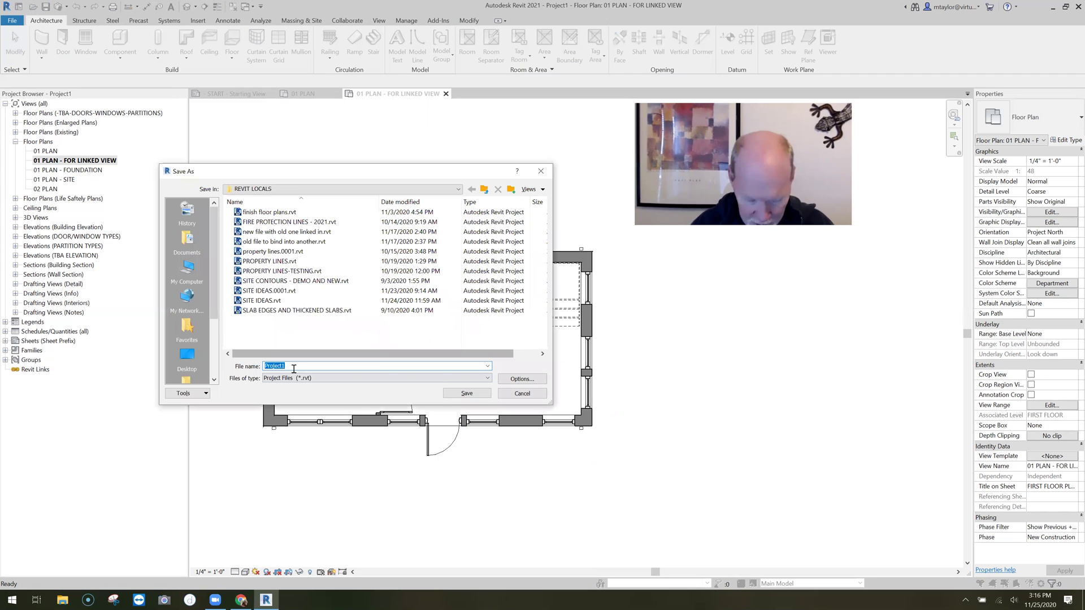
pyautogui.write('ARCHITEC')
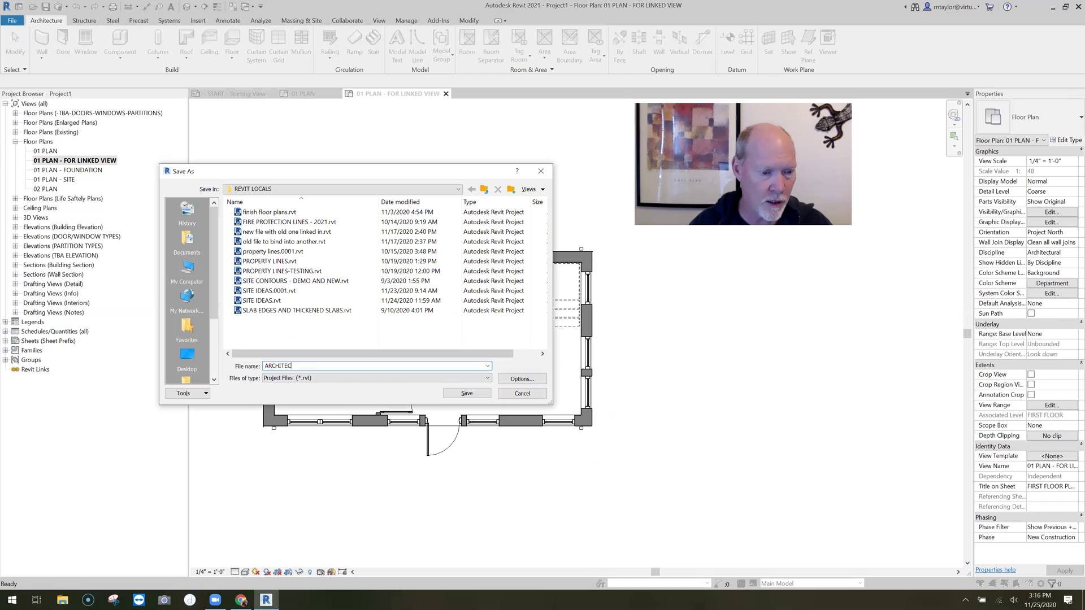
pyautogui.write('T FILE FOR')
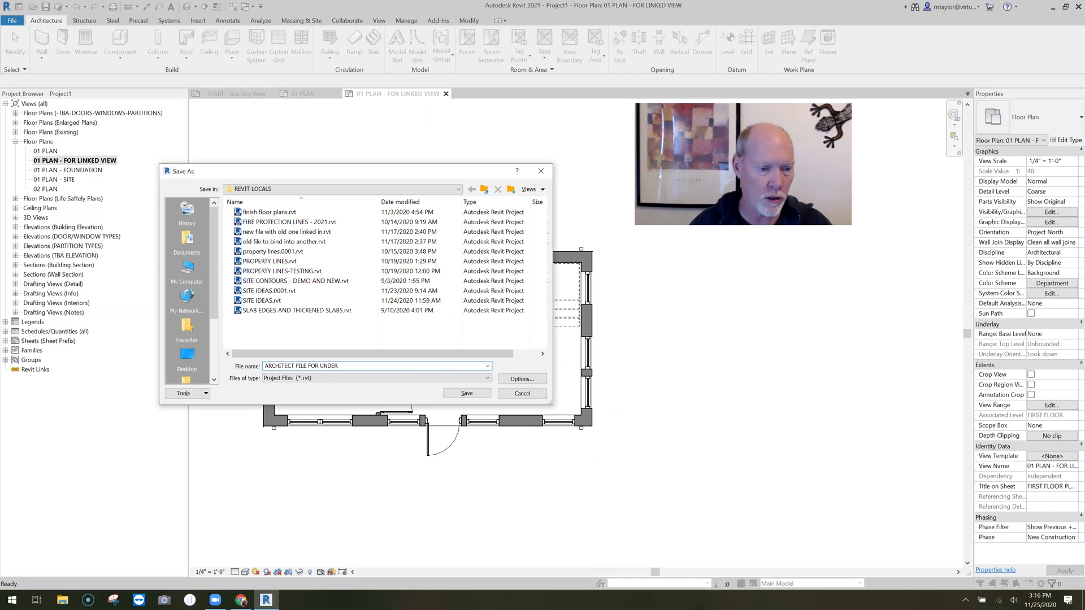
pyautogui.write(' UNDER')
pyautogui.press('BackSpace')
pyautogui.press('BackSpace')
pyautogui.press('BackSpace')
pyautogui.press('BackSpace')
pyautogui.press('BackSpace')
pyautogui.write('LINKED VIEWS')
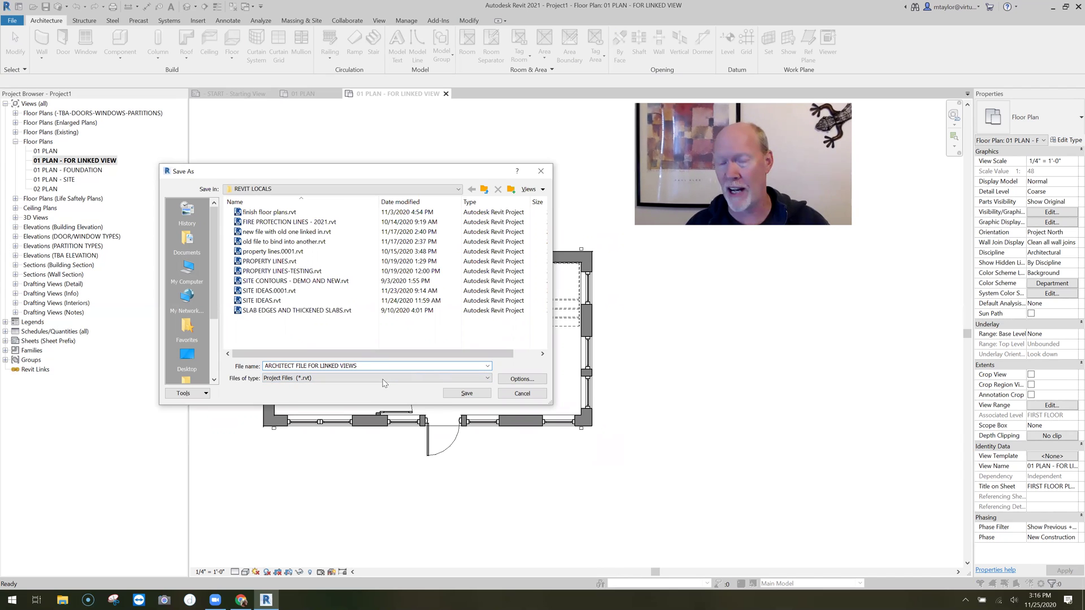
pyautogui.click(468, 393)
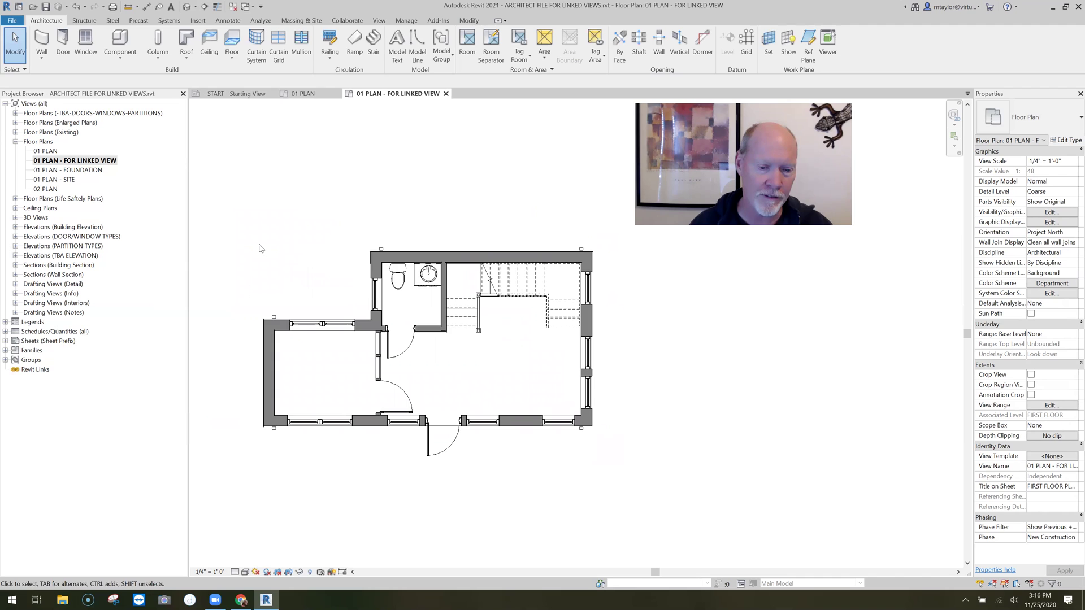
pyautogui.click(13, 21)
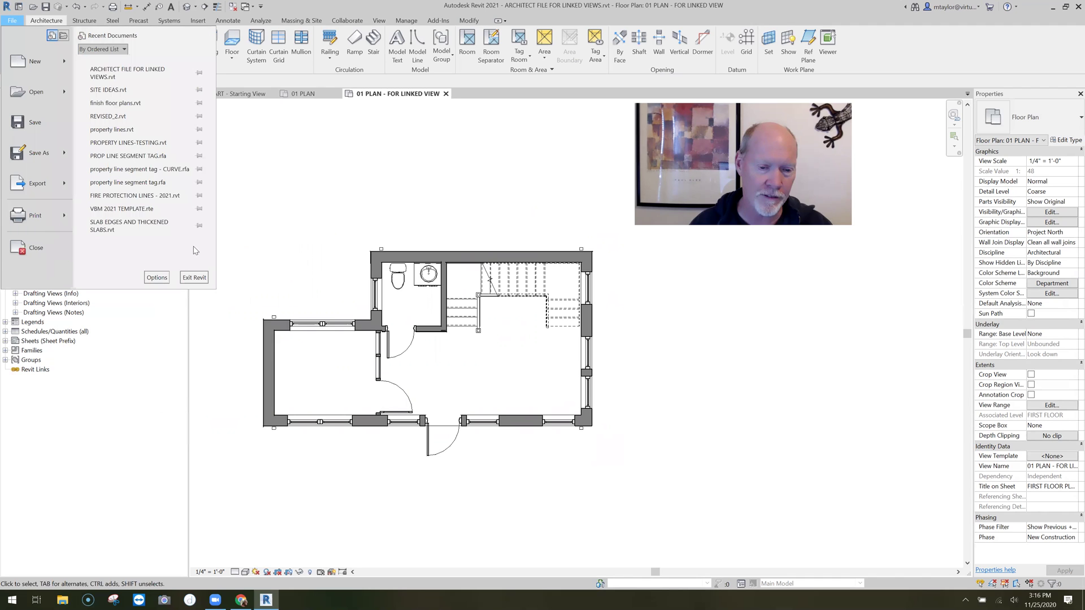
pyautogui.click(420, 353)
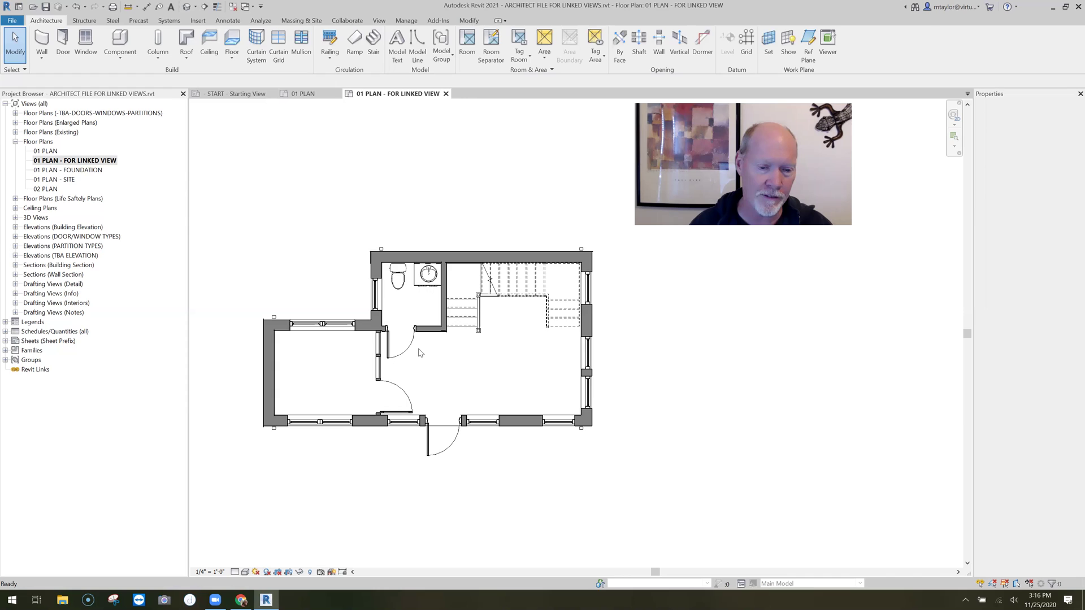
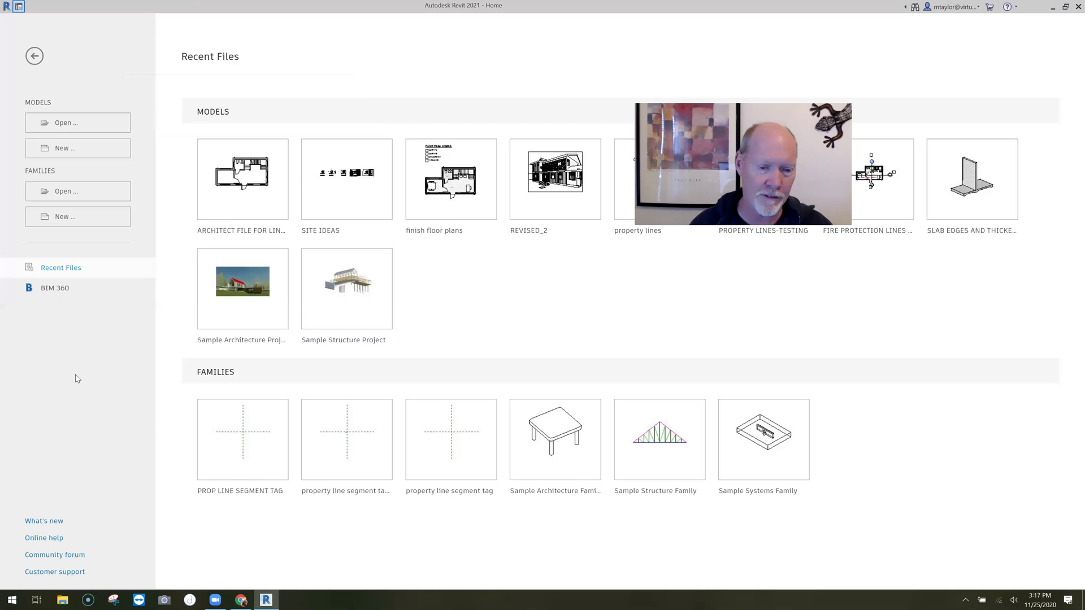
# Create a new project from the VBM 2021 TEMPLATE and open its default 3D view.
pyautogui.click(63, 149)
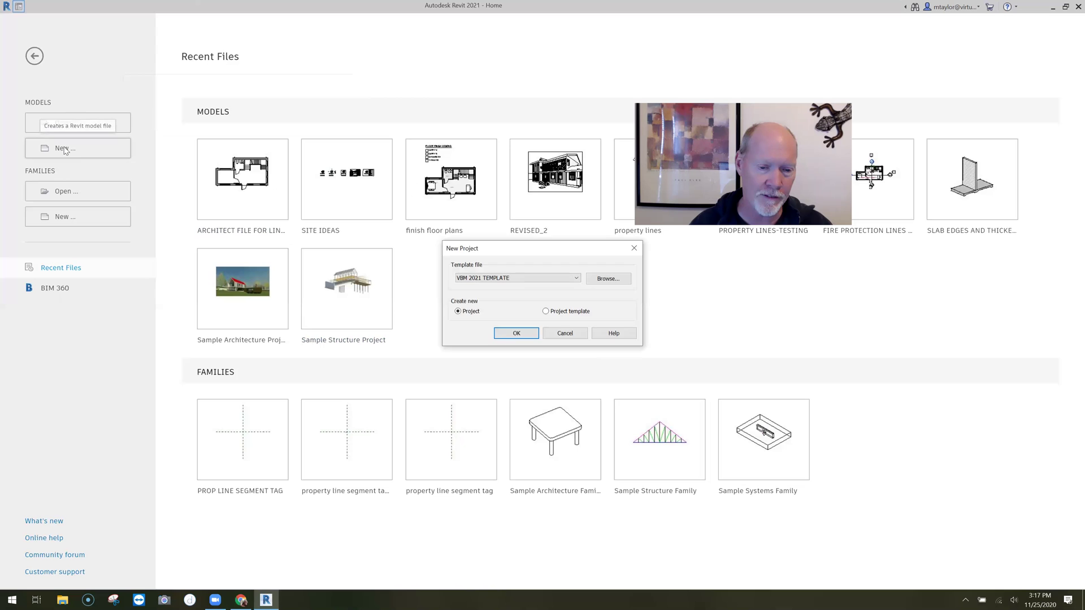
pyautogui.click(516, 332)
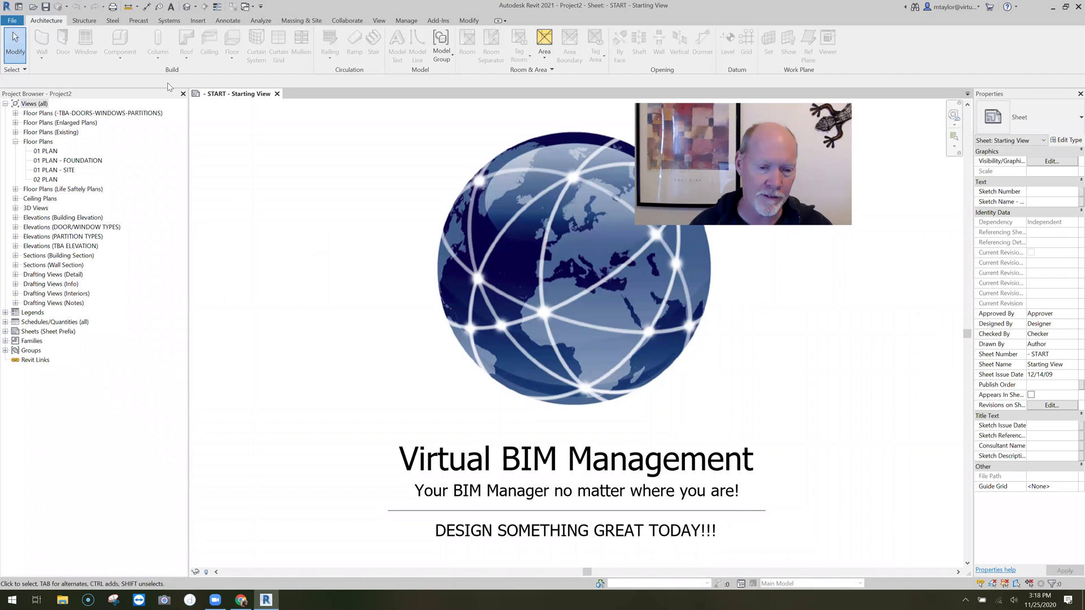
pyautogui.click(186, 7)
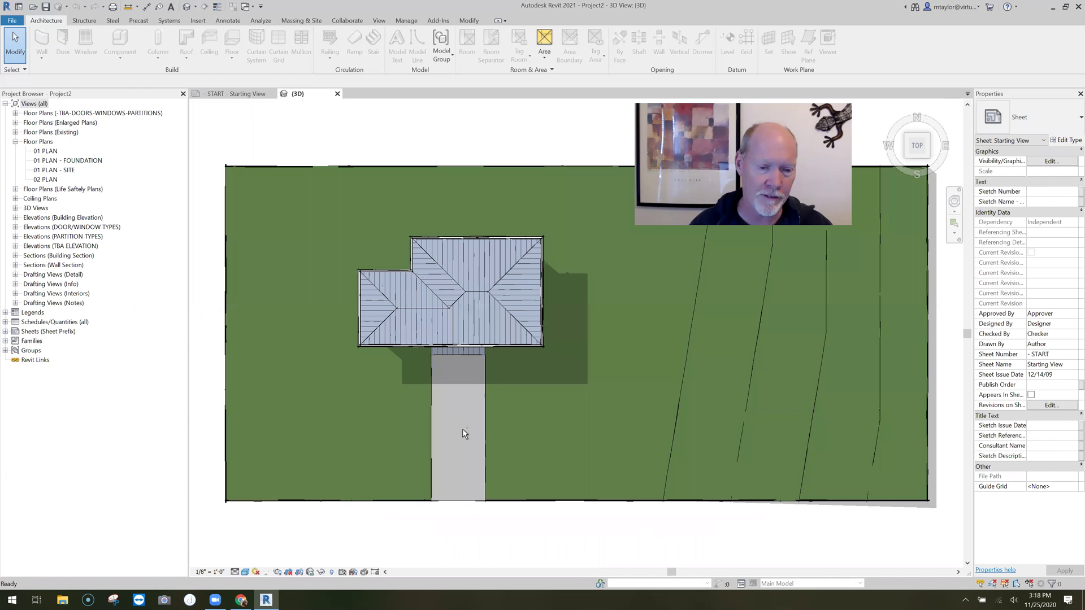
# Delete the template's sample building and site topography, including the driveway, in the 3D view.
pyautogui.keyDown('shift'); pyautogui.moveTo(506, 288); pyautogui.dragTo(534, 351, button='middle'); pyautogui.keyUp('shift')
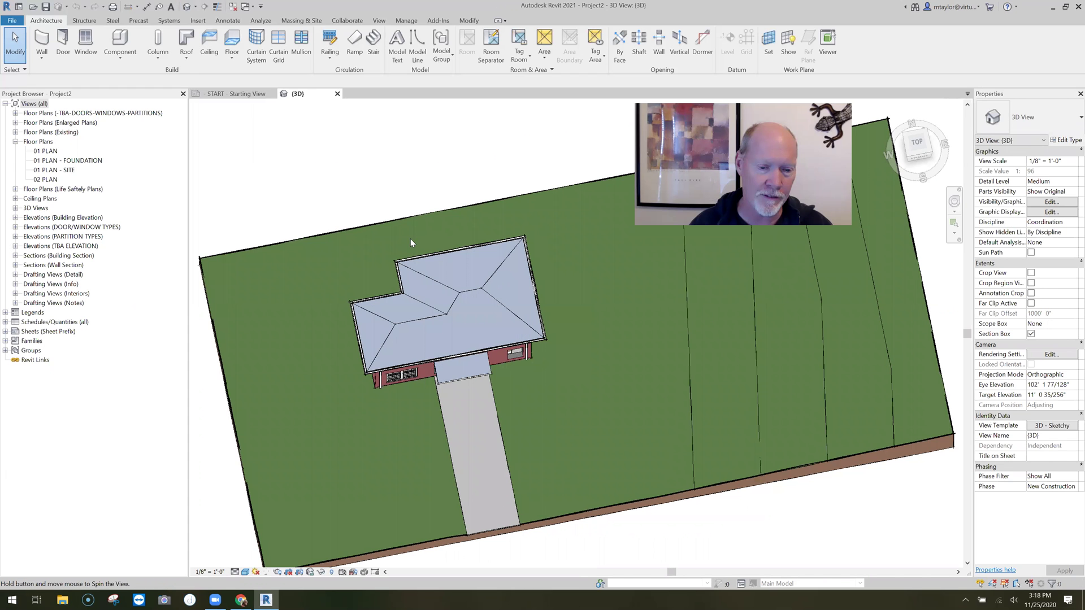
pyautogui.keyDown('shift'); pyautogui.moveTo(411, 238); pyautogui.dragTo(575, 415, button='middle'); pyautogui.keyUp('shift')
pyautogui.press('z')
pyautogui.press('f')
pyautogui.moveTo(353, 222); pyautogui.dragTo(595, 437)
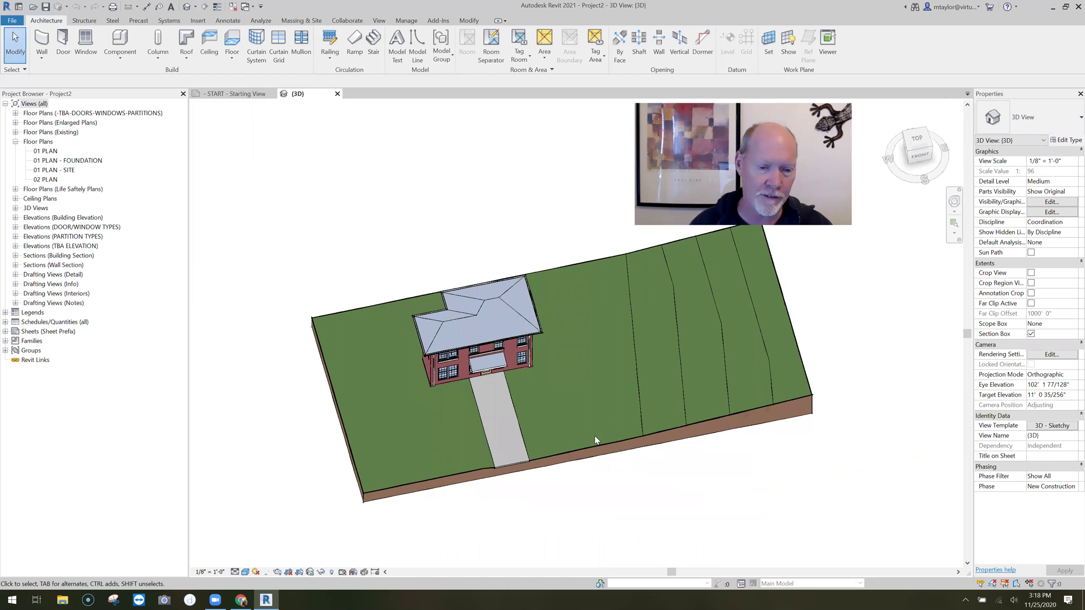
pyautogui.press('Delete')
pyautogui.click(541, 475)
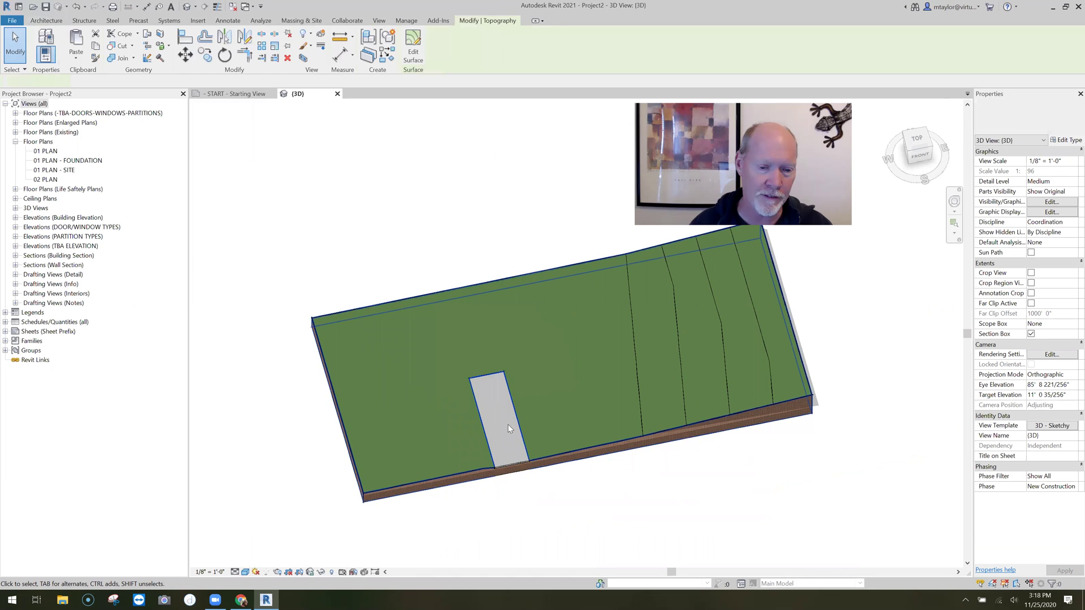
pyautogui.press('Delete')
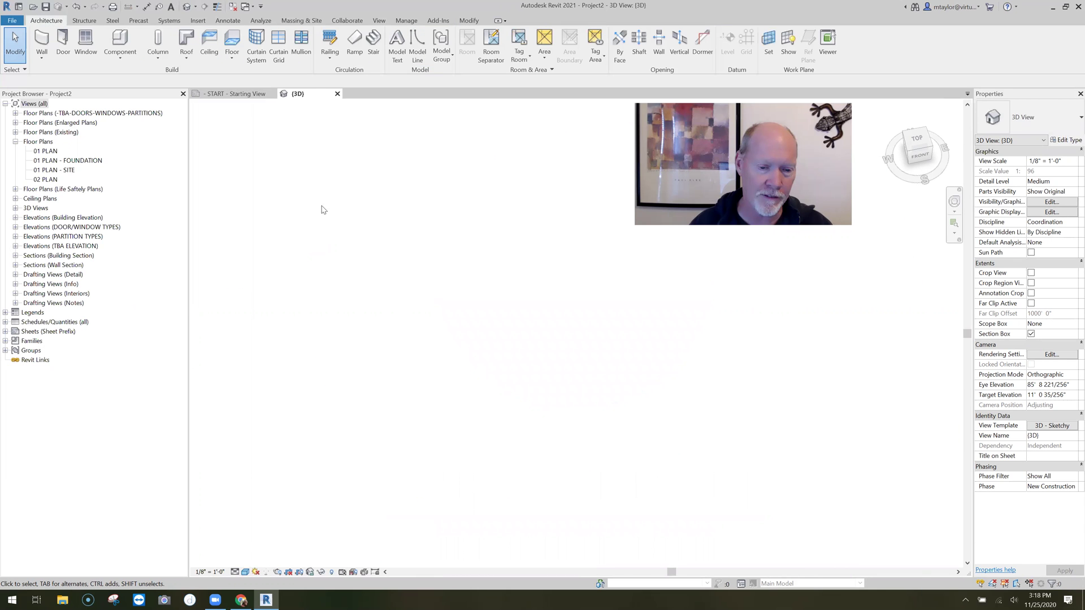
# Open the 01 PLAN floor plan and delete the vertical and horizontal building sections together with their views.
pyautogui.doubleClick(48, 153)
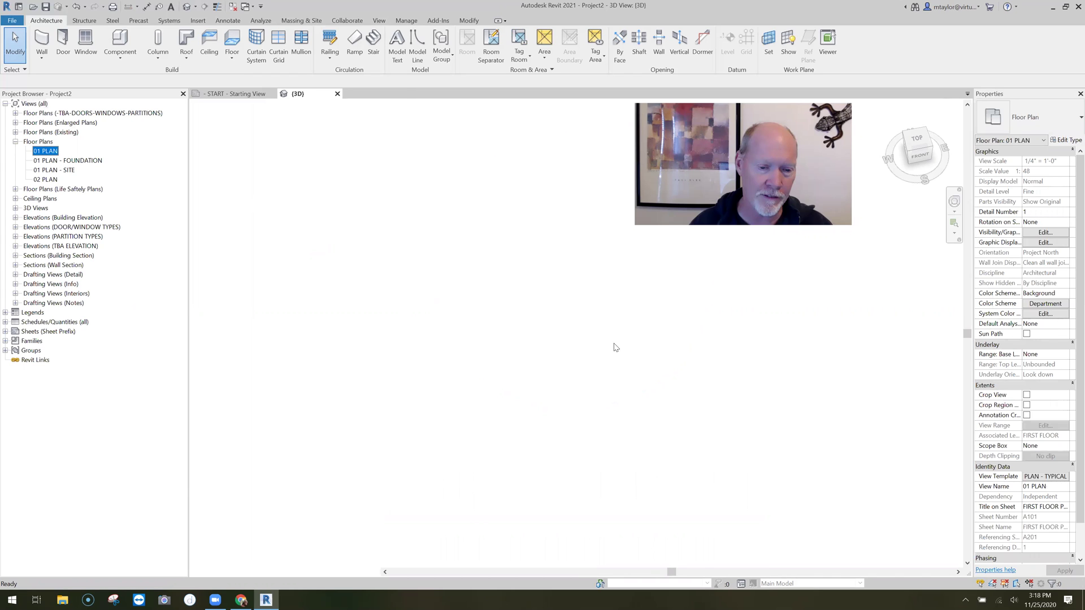
pyautogui.click(605, 360)
pyautogui.press('Delete')
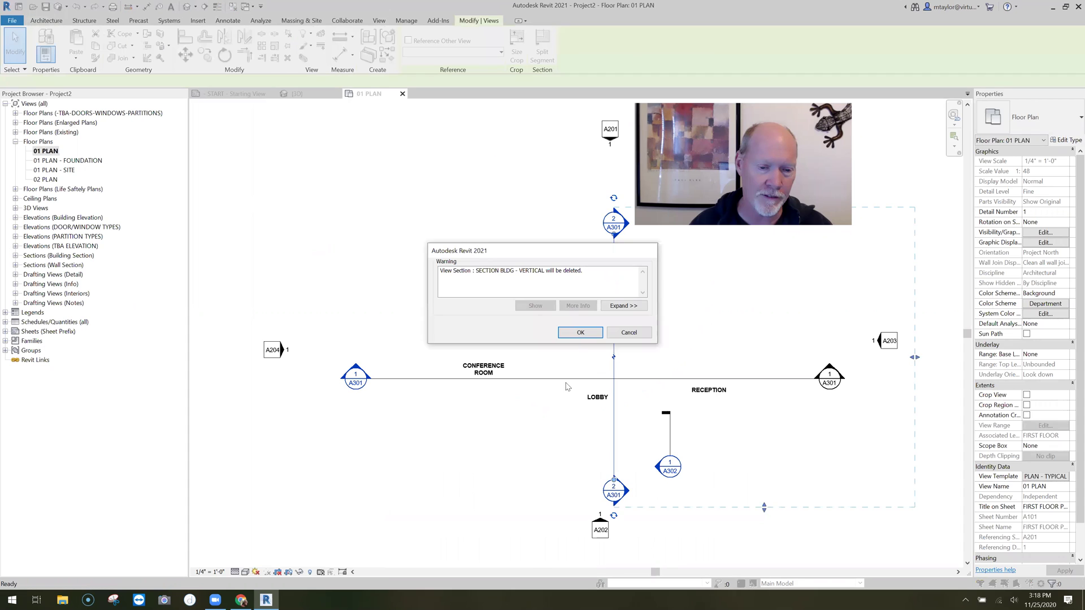
pyautogui.click(570, 332)
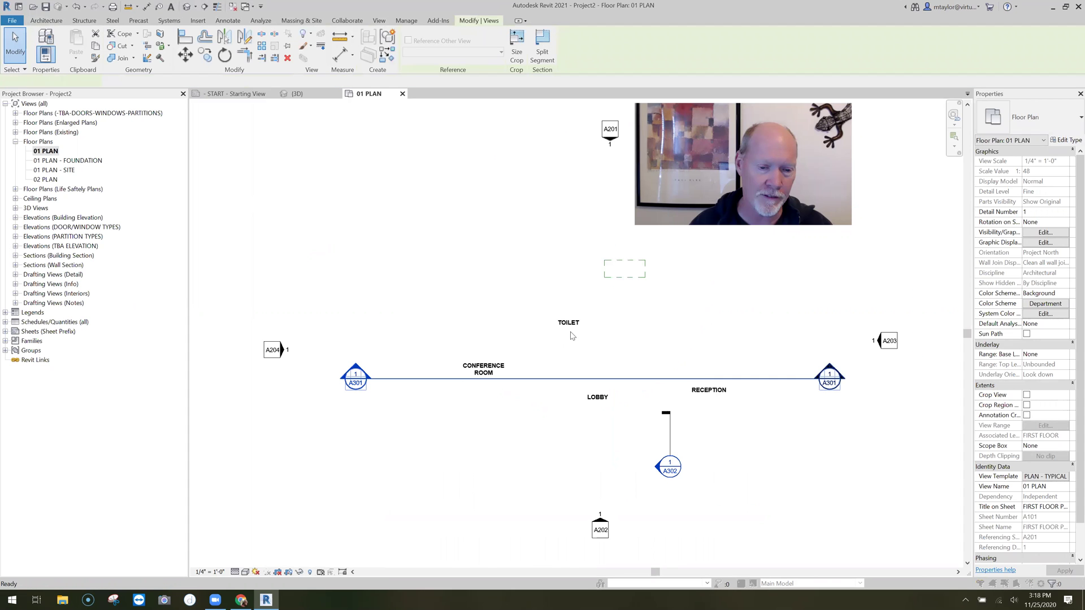
pyautogui.click(486, 377)
pyautogui.press('Delete')
pyautogui.click(573, 333)
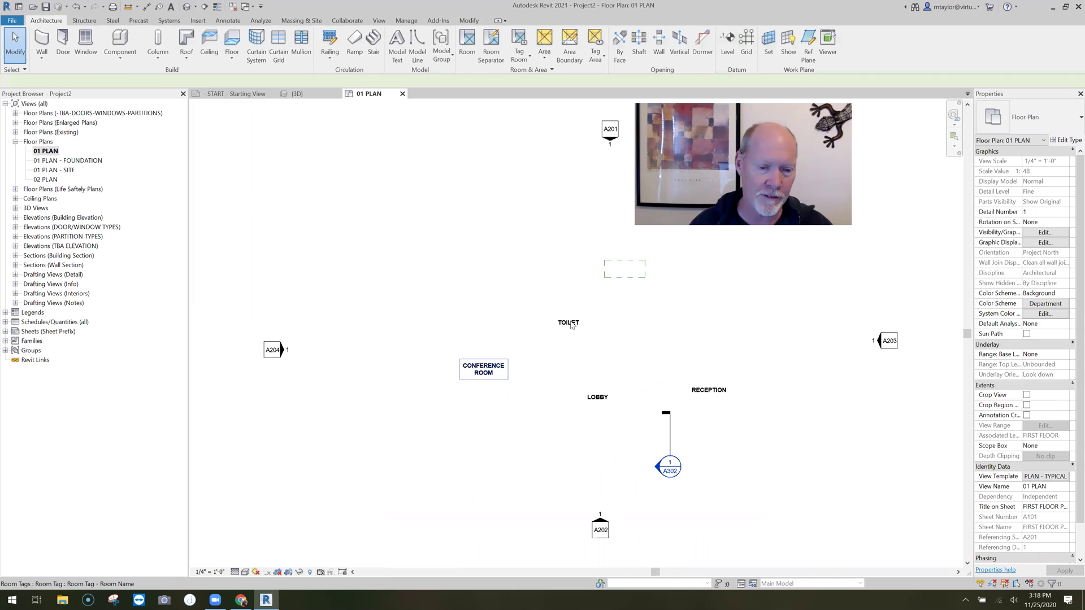
# Delete the room tags, rooms, and remaining section and elevation markers from the 01 PLAN view.
pyautogui.click(598, 397)
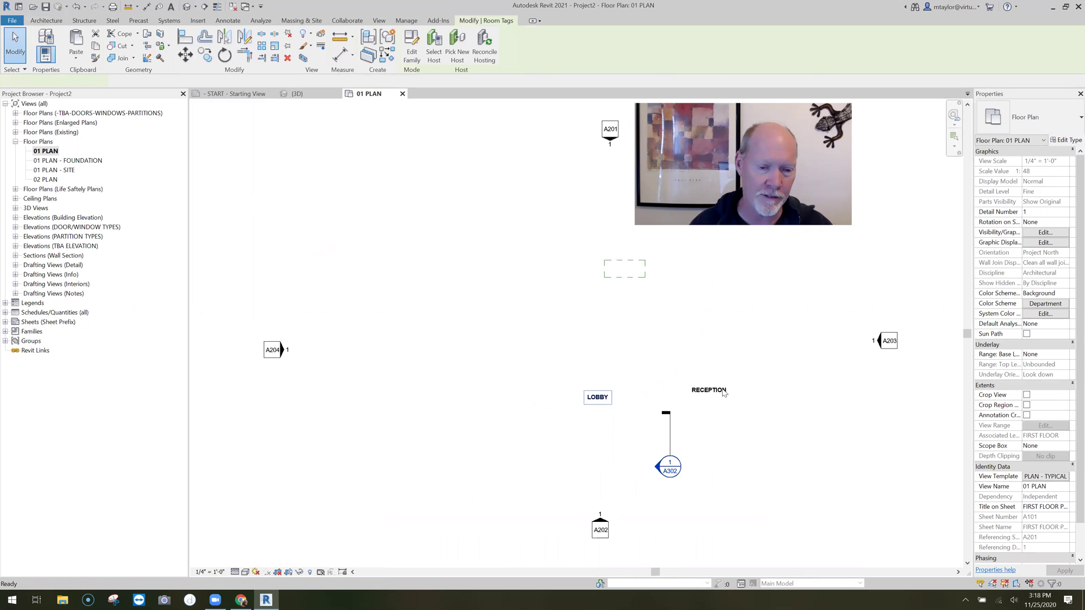
pyautogui.press('Delete')
pyautogui.scroll(-2, 648, 394)
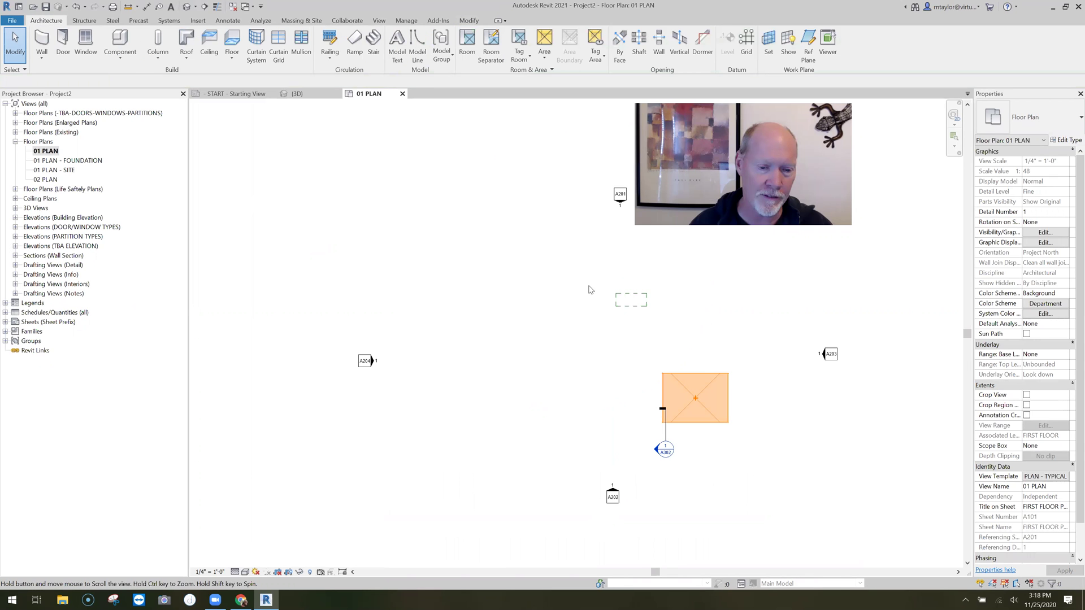
pyautogui.keyDown('shift'); pyautogui.hscroll(3, 396, 433); pyautogui.keyUp('shift')
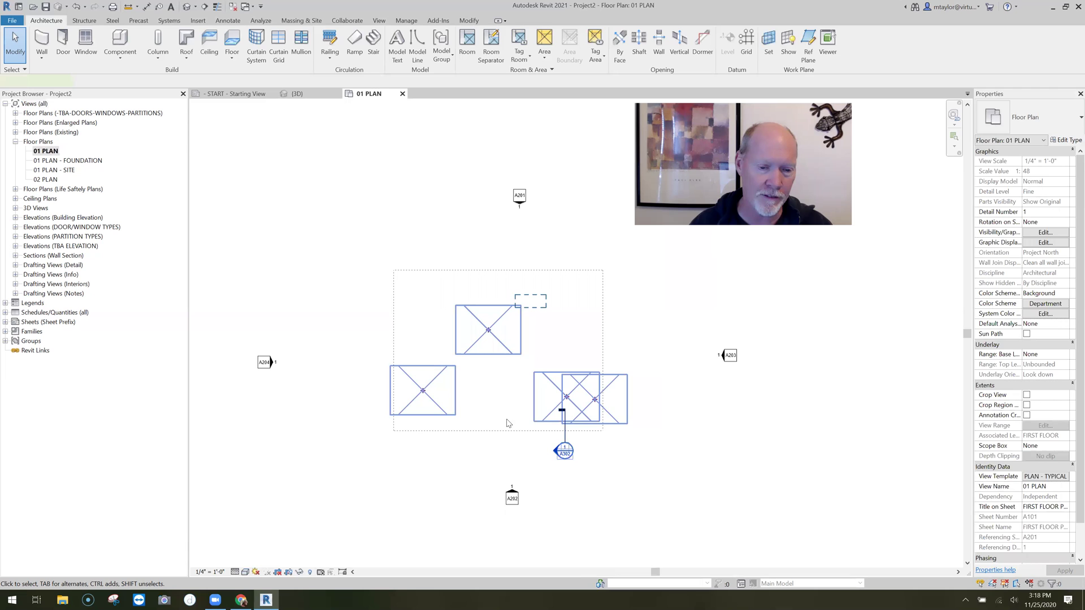
pyautogui.moveTo(507, 423); pyautogui.dragTo(507, 425)
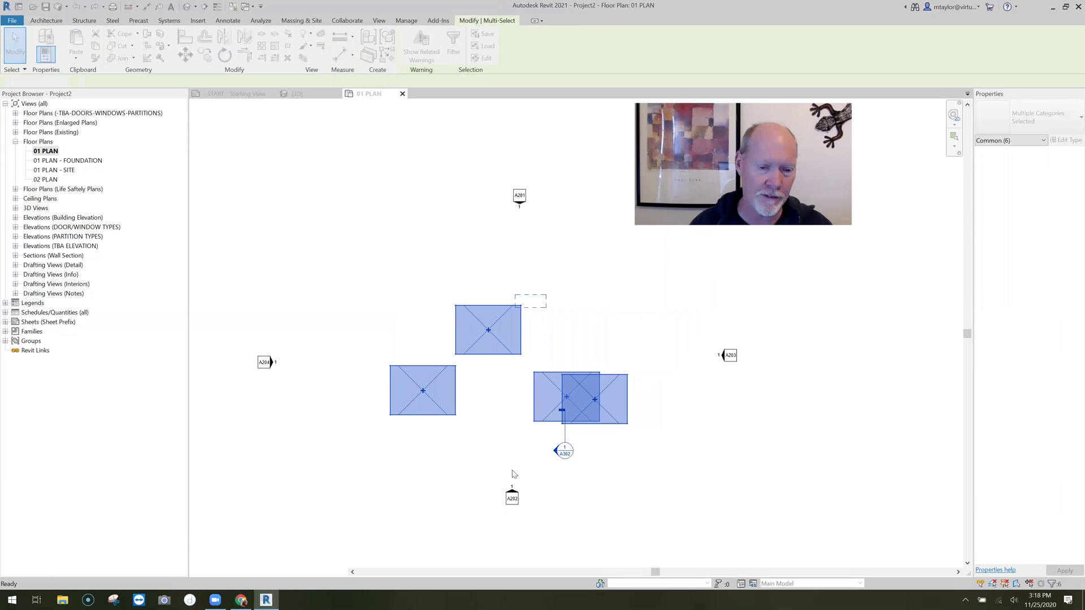
pyautogui.press('Delete')
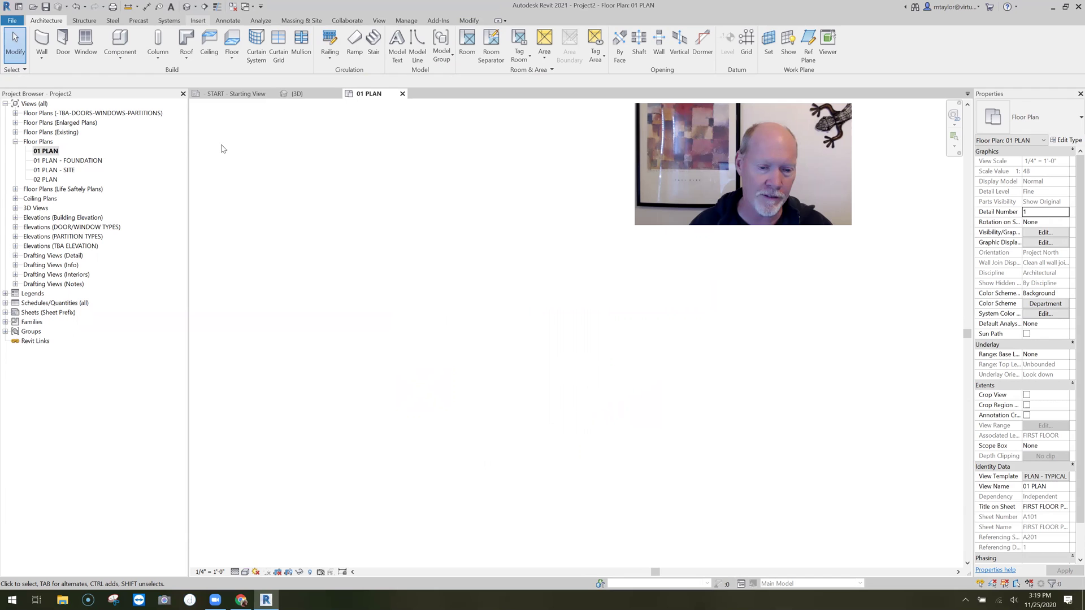
# Link the Revit model ARCHITECT FILE FOR LINKED VIEWS.rvt into 01 PLAN using Auto - Internal Origin to Internal Origin positioning.
pyautogui.scroll(-5, 43, 56)
pyautogui.click(41, 51)
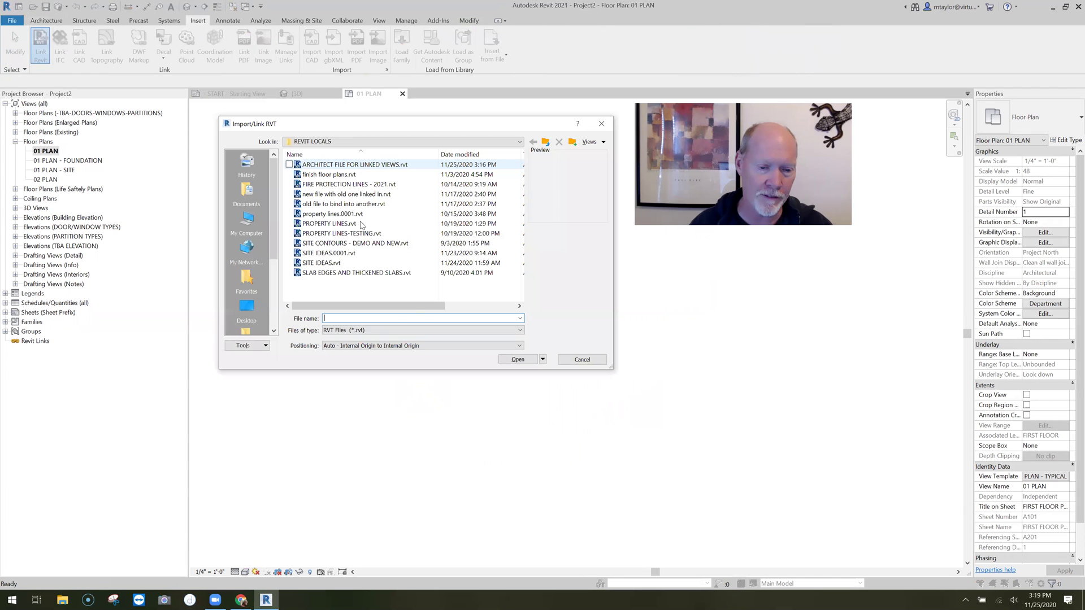
pyautogui.click(316, 165)
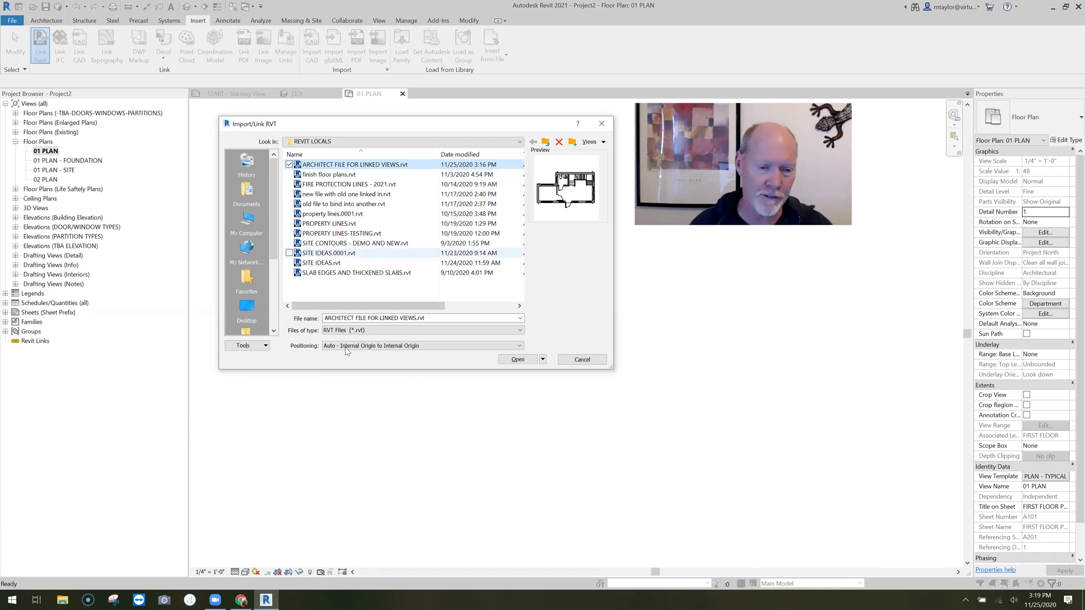
pyautogui.click(518, 361)
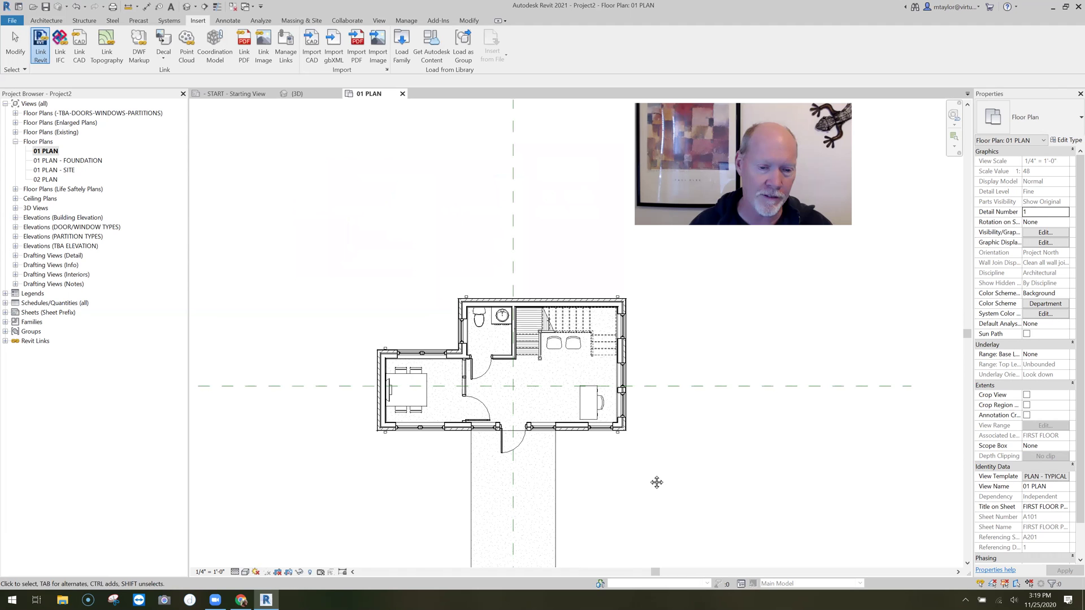
# Examine how the linked architect's model is displayed in the 01 PLAN view.
pyautogui.scroll(3, 537, 369)
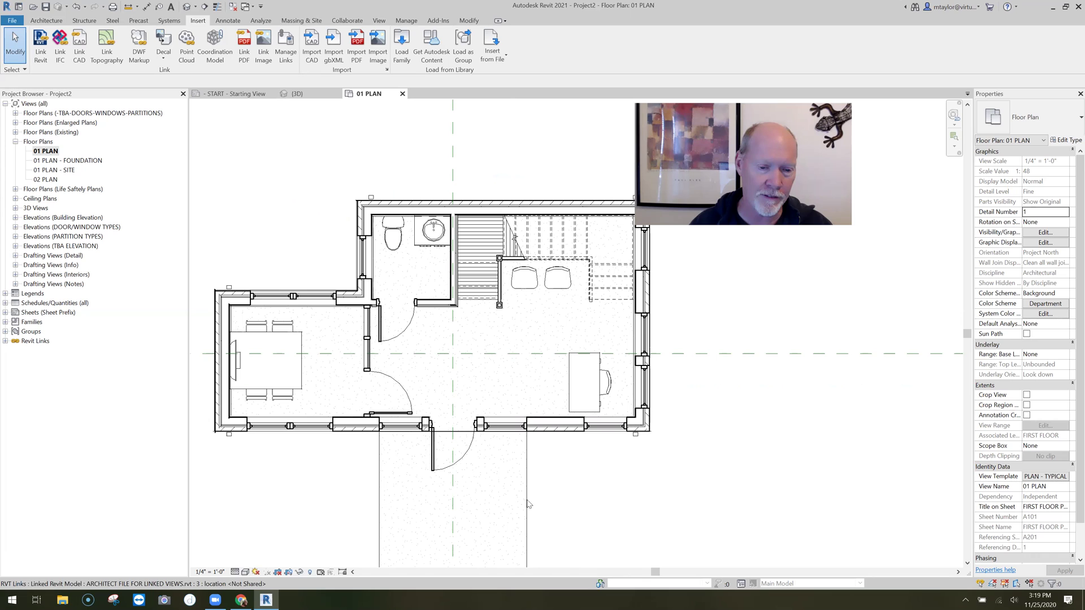
pyautogui.scroll(-2, 530, 495)
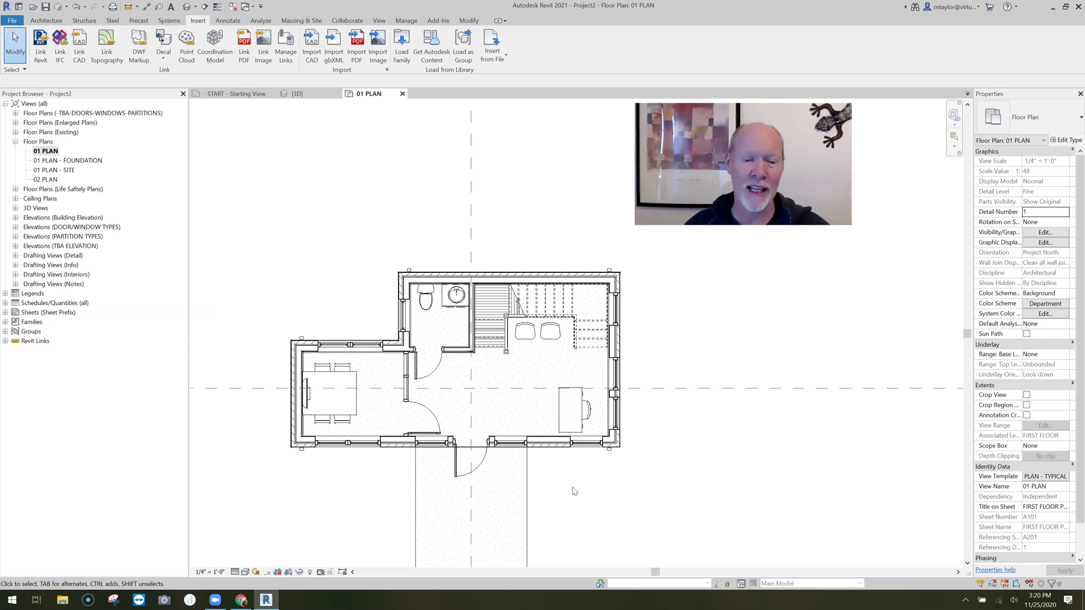
pyautogui.scroll(-1, 576, 491)
pyautogui.scroll(-1, 577, 491)
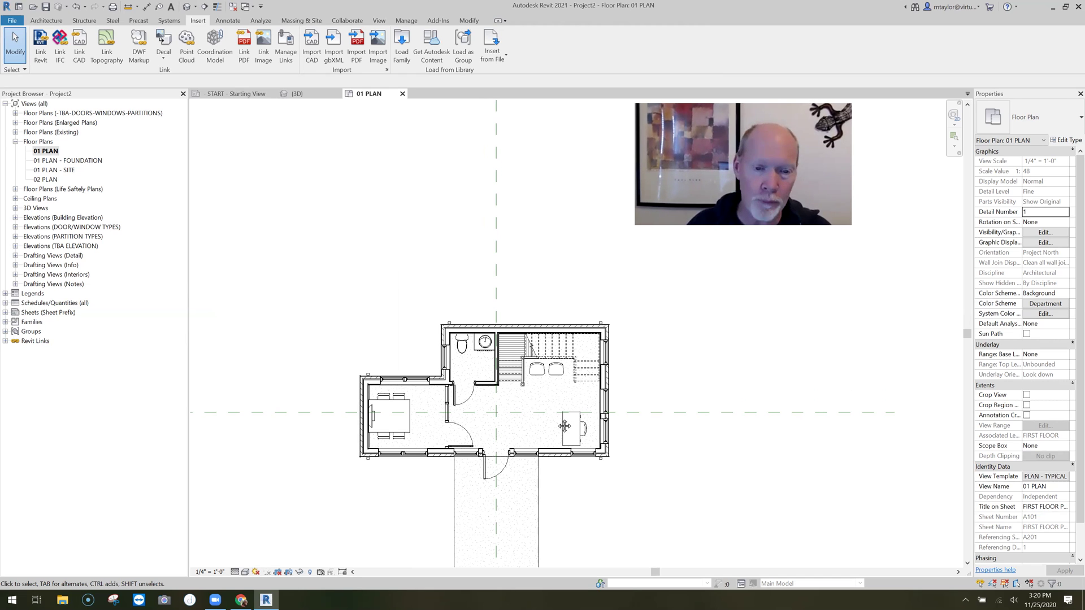
pyautogui.moveTo(565, 426); pyautogui.dragTo(525, 347, button='middle')
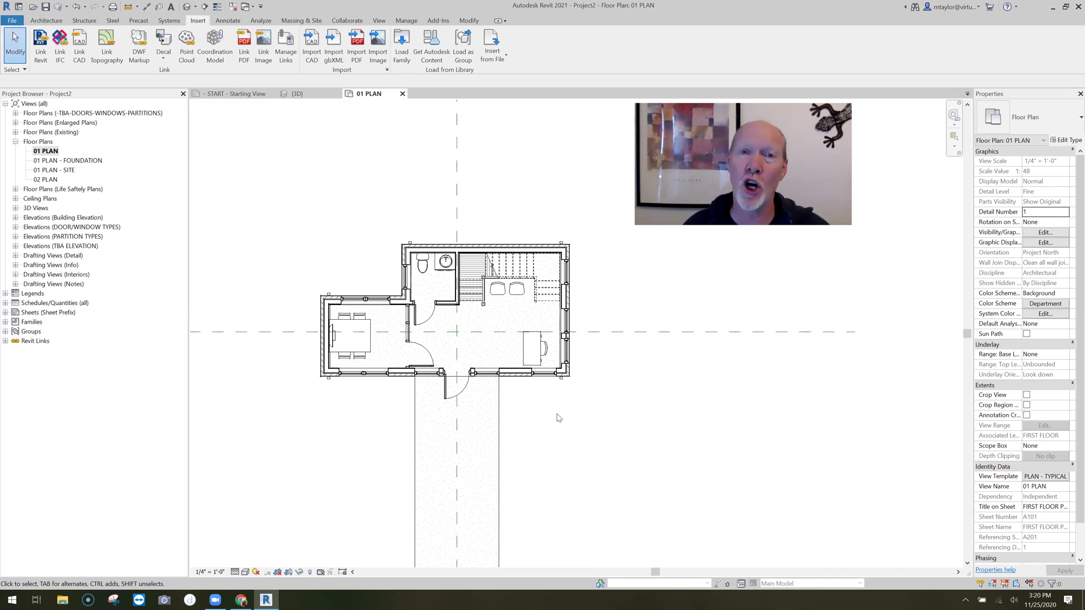
pyautogui.scroll(1, 558, 418)
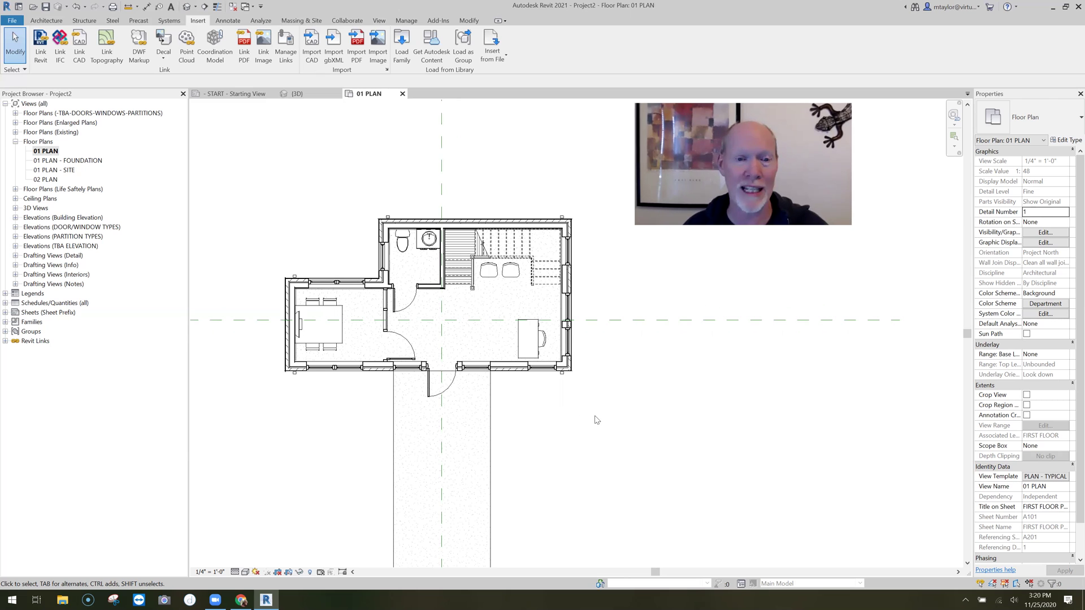
pyautogui.scroll(1, 597, 421)
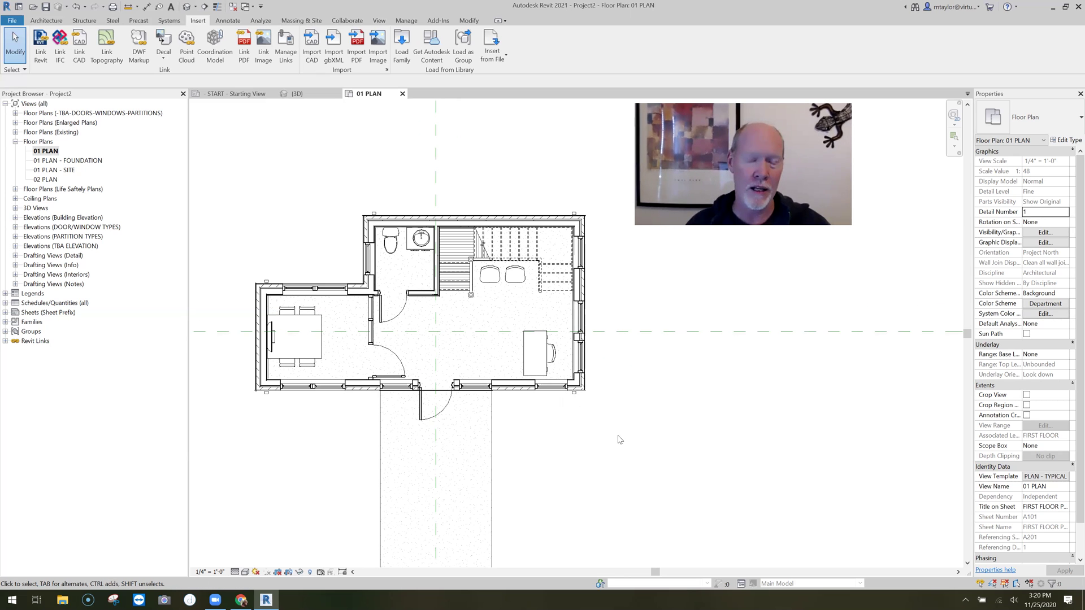
# Set the view template of the 01 PLAN view to <None>.
pyautogui.click(1045, 476)
pyautogui.click(187, 245)
pyautogui.click(506, 471)
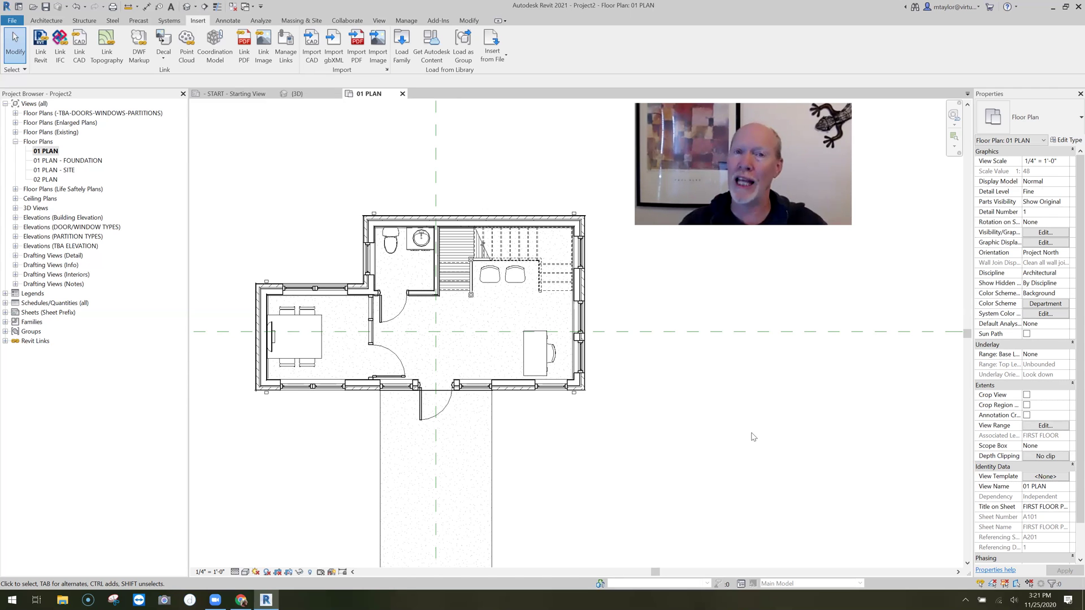
# In 01 PLAN's visibility/graphic overrides, display the architect's link by linked view, using Floor Plan: 01 PLAN - FOR LINKED VIEW.
pyautogui.press('v')
pyautogui.press('g')
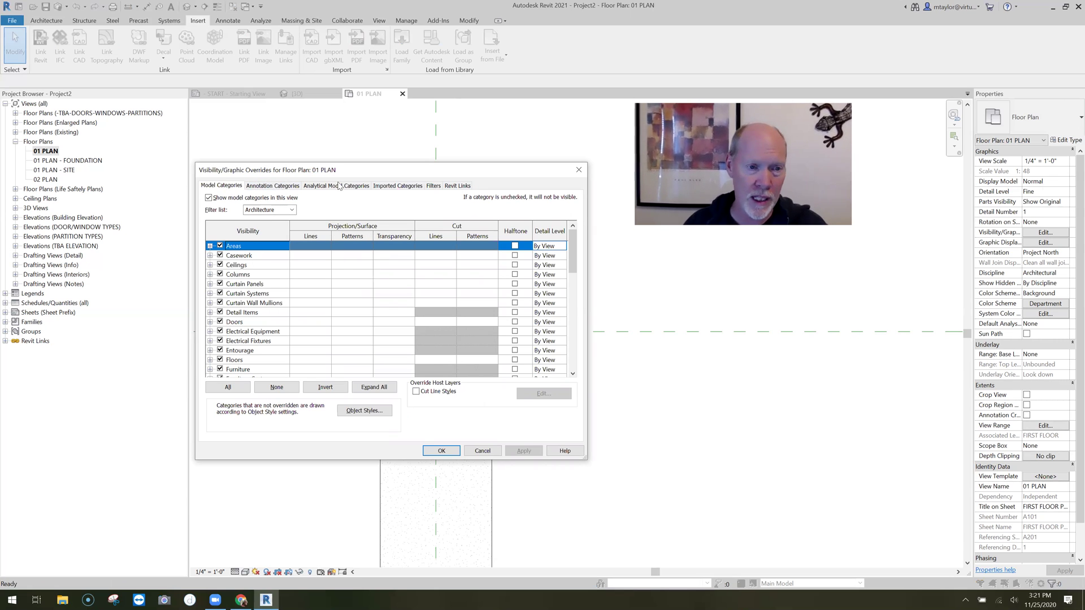
pyautogui.click(458, 186)
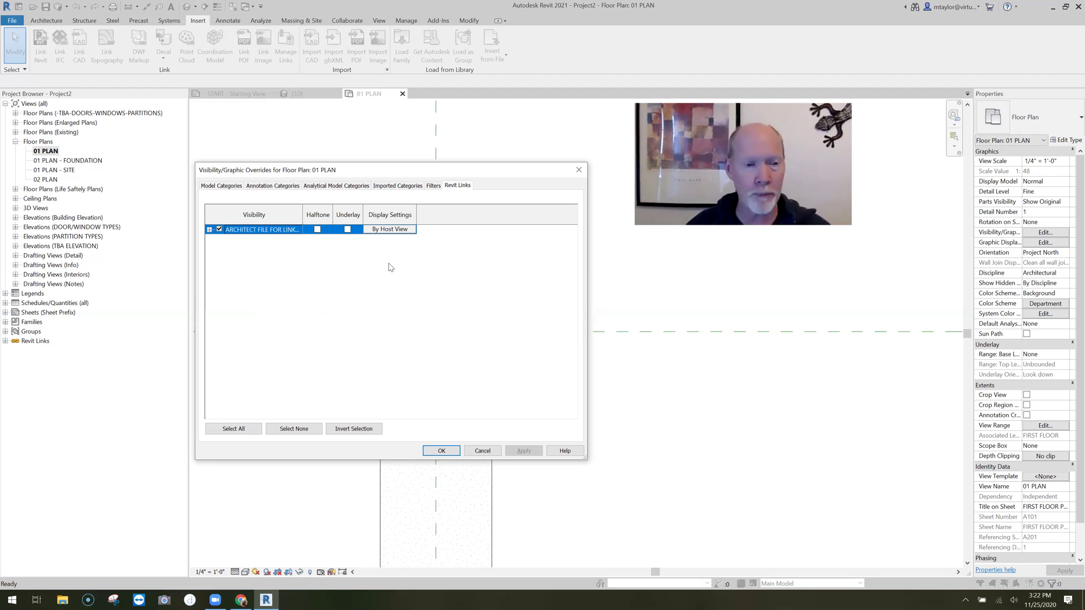
pyautogui.click(394, 231)
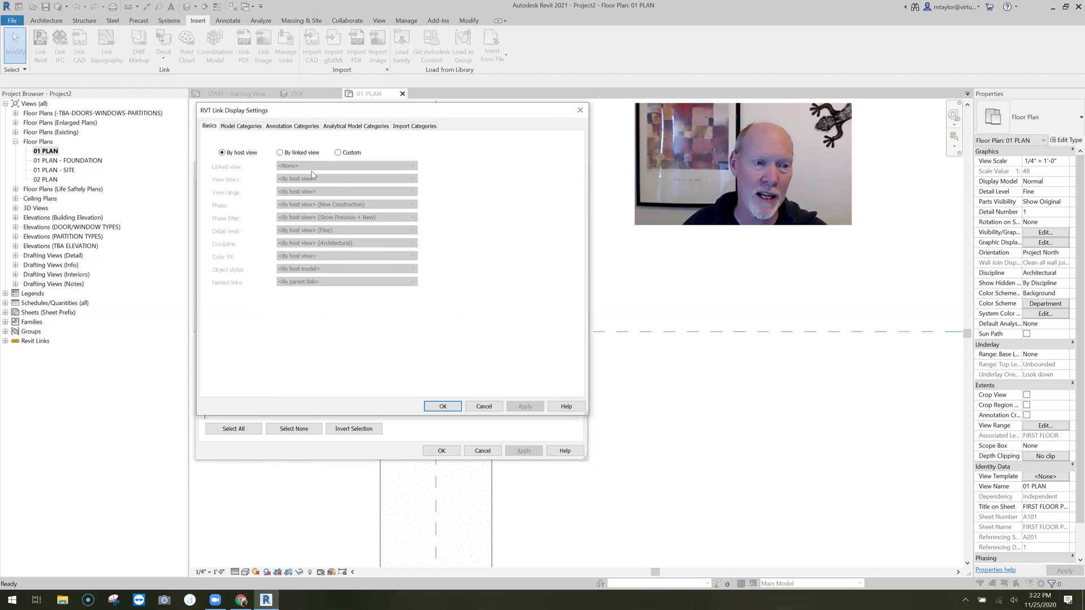
pyautogui.click(296, 154)
pyautogui.click(298, 153)
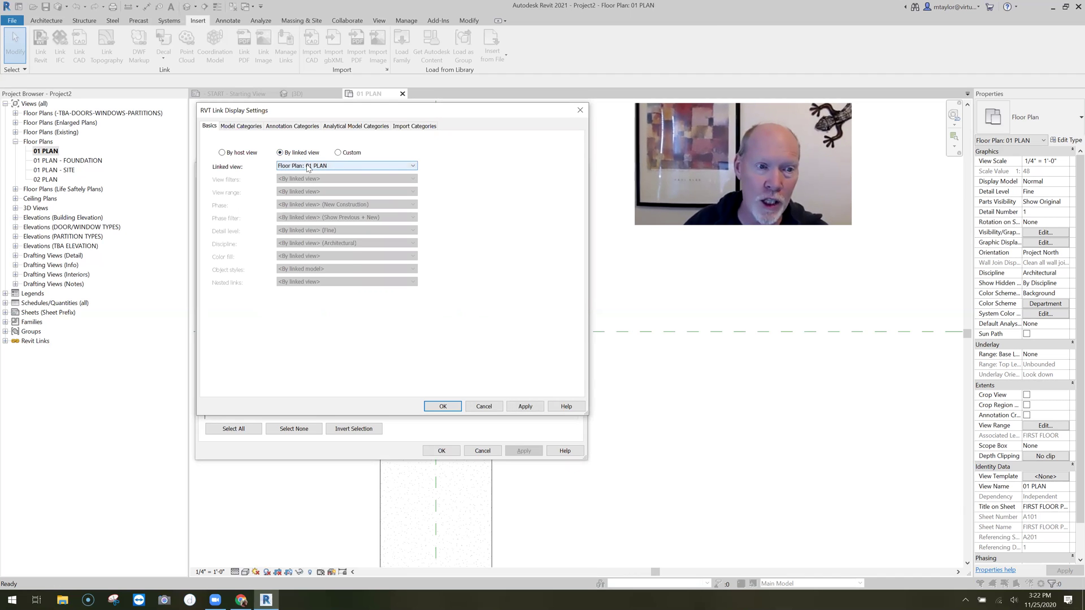
pyautogui.click(413, 166)
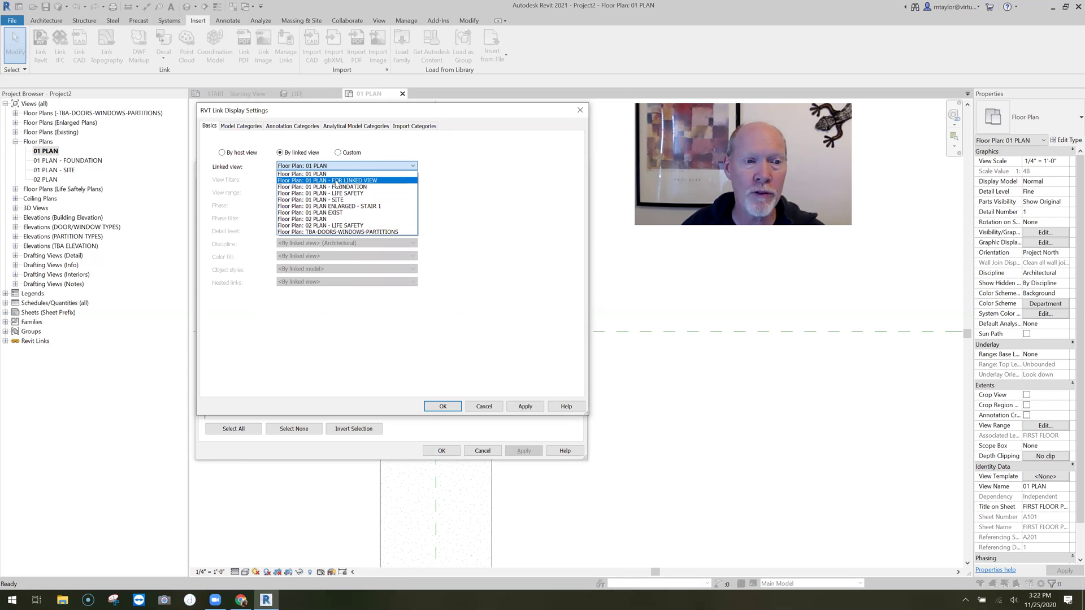
pyautogui.click(371, 181)
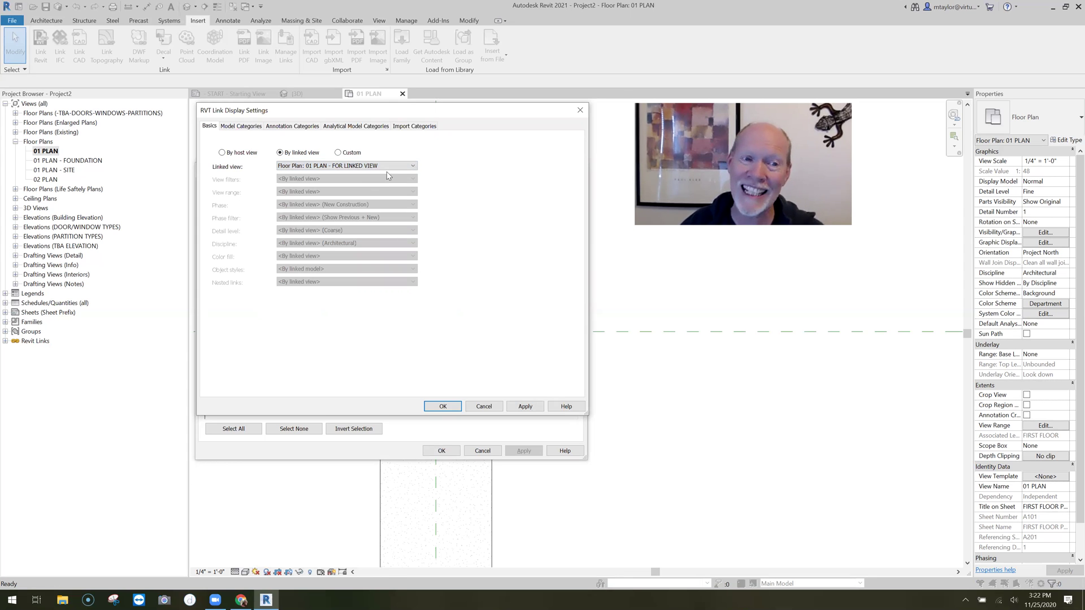
pyautogui.click(443, 406)
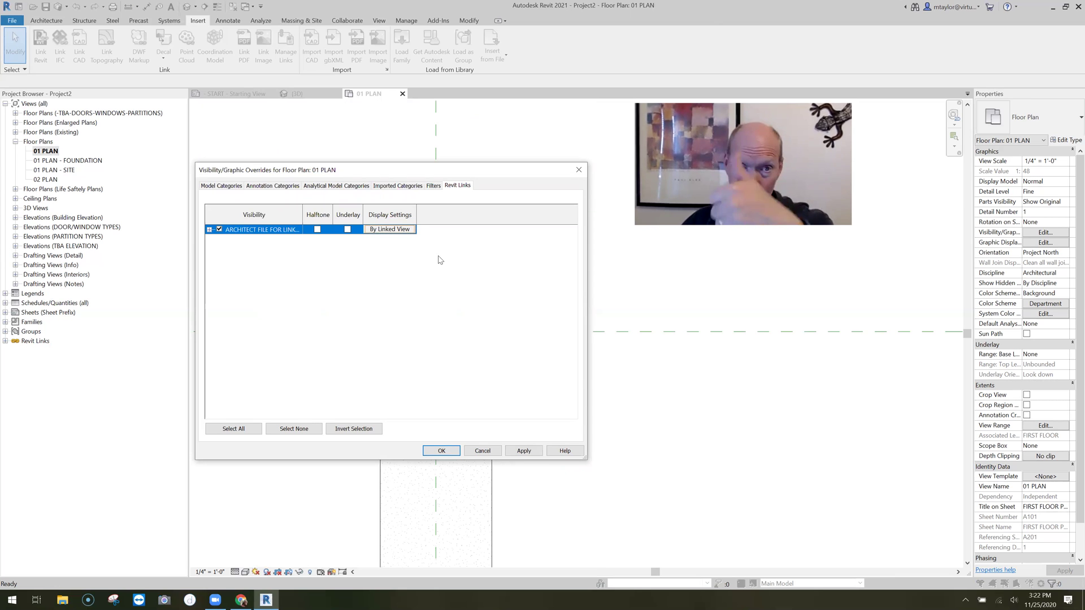
pyautogui.click(442, 452)
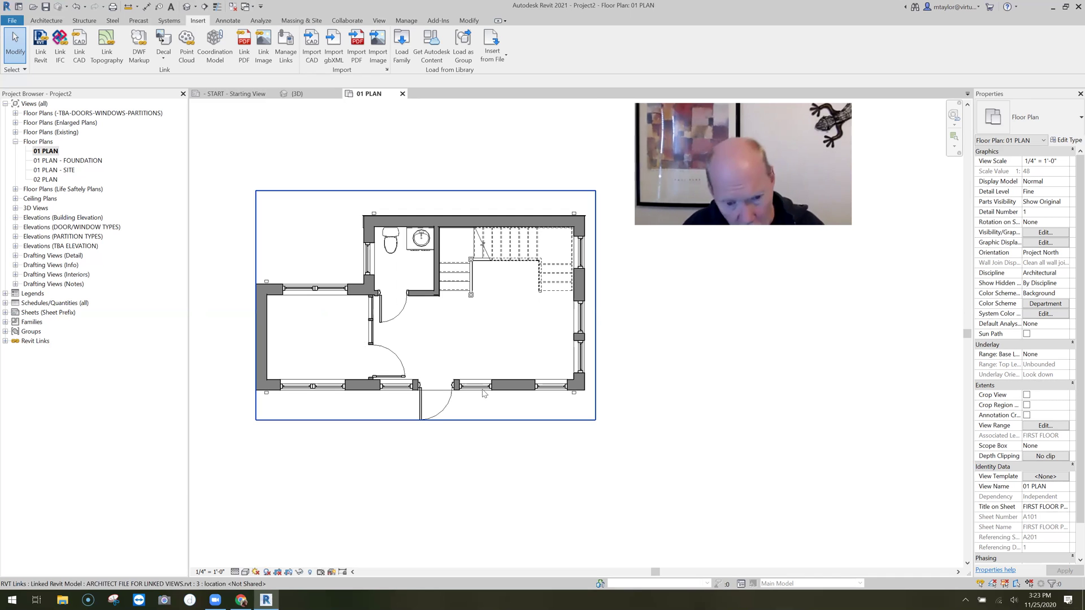
# Place eight W10X49 wide-flange vertical structural columns in the plan's west room, four near its corners and four around the middle.
pyautogui.click(54, 21)
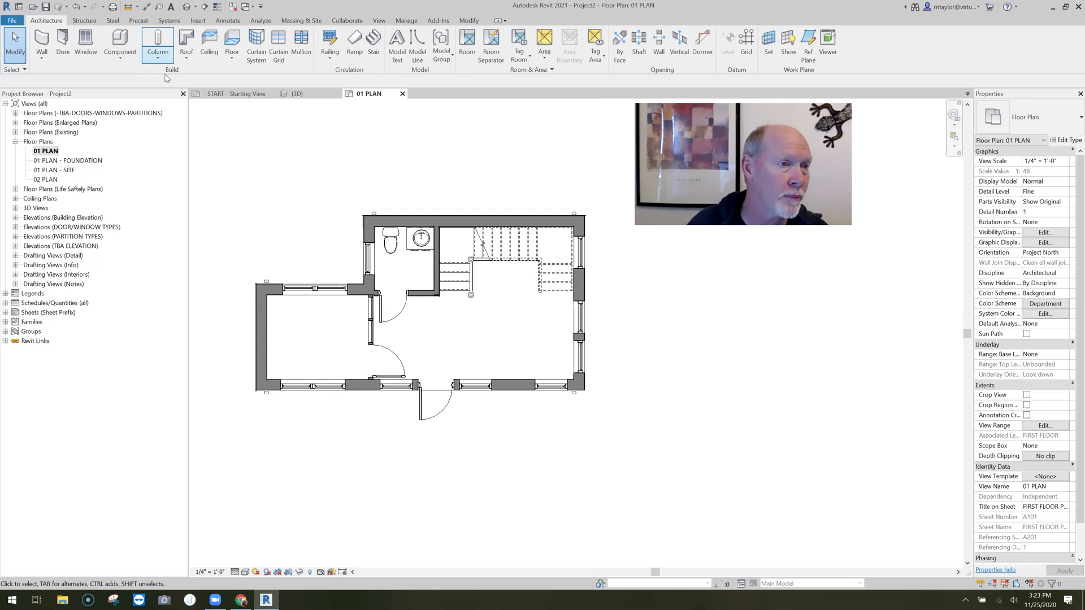
pyautogui.click(158, 57)
pyautogui.click(141, 96)
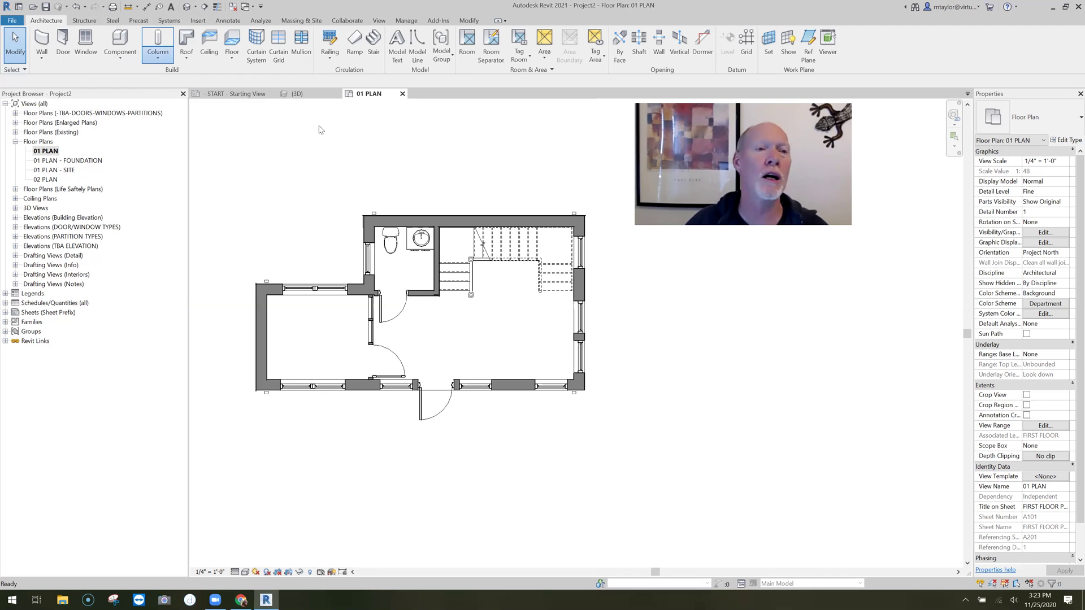
pyautogui.click(220, 80)
pyautogui.click(213, 98)
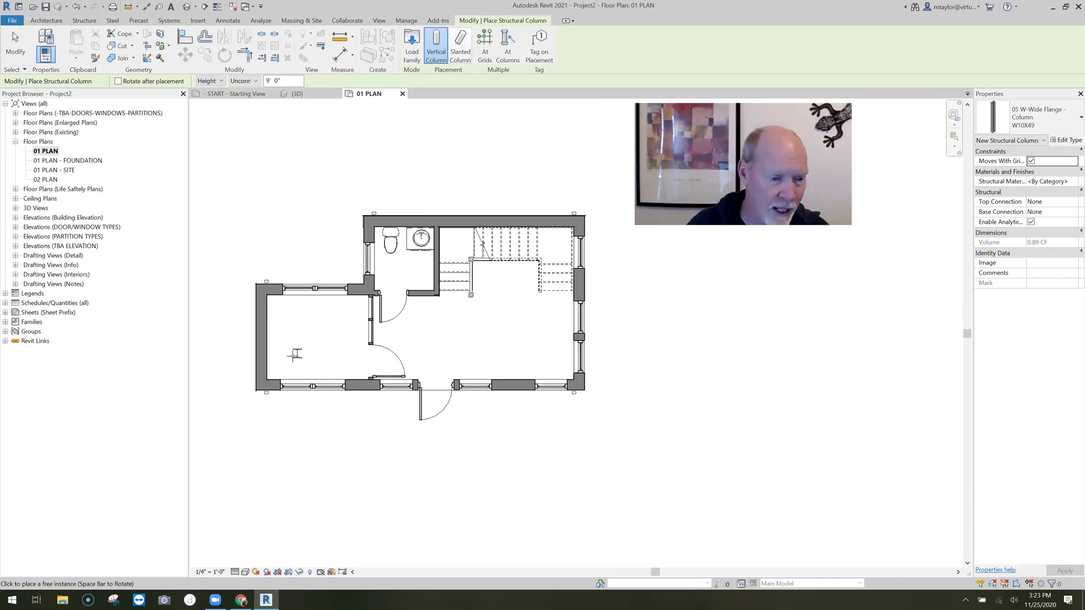
pyautogui.scroll(2, 296, 352)
pyautogui.click(263, 270)
pyautogui.click(405, 271)
pyautogui.click(405, 378)
pyautogui.click(318, 331)
pyautogui.click(356, 338)
pyautogui.click(318, 306)
pyautogui.click(343, 306)
# Add three W10X49 structural columns in the bathroom, including one over the toilet.
pyautogui.scroll(-1, 488, 340)
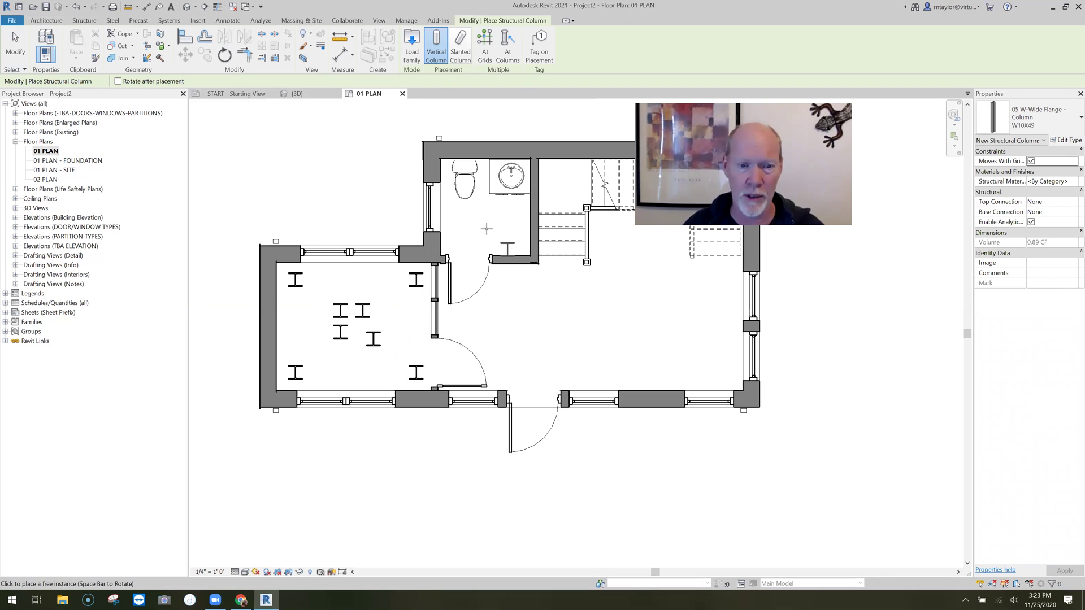
pyautogui.click(473, 201)
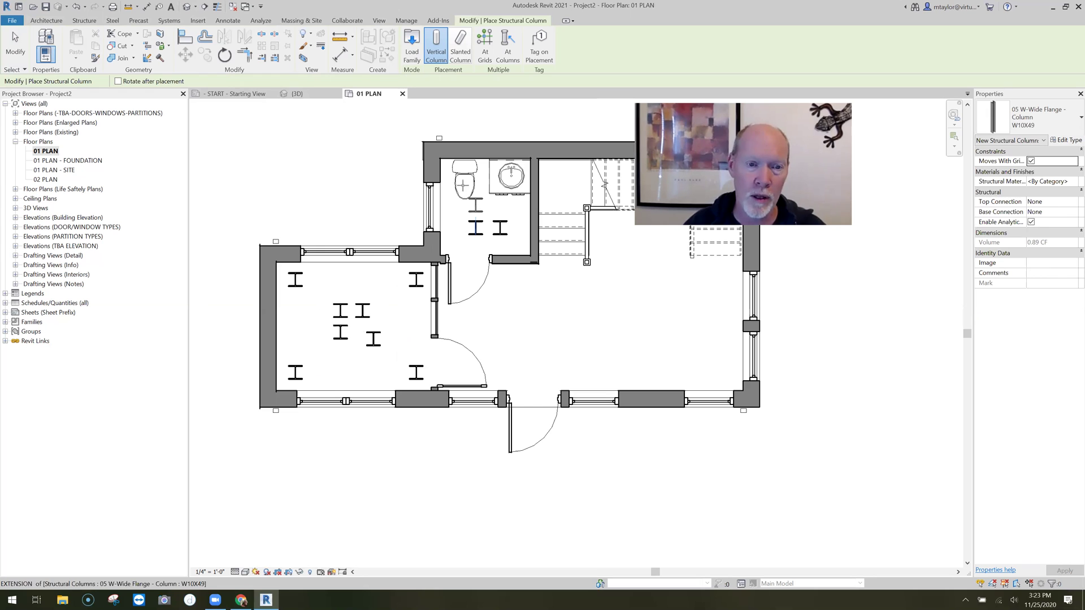
pyautogui.click(464, 184)
# Place six W10X49 structural columns in the large main room, including two just below the stairs, and finish column placement.
pyautogui.click(572, 336)
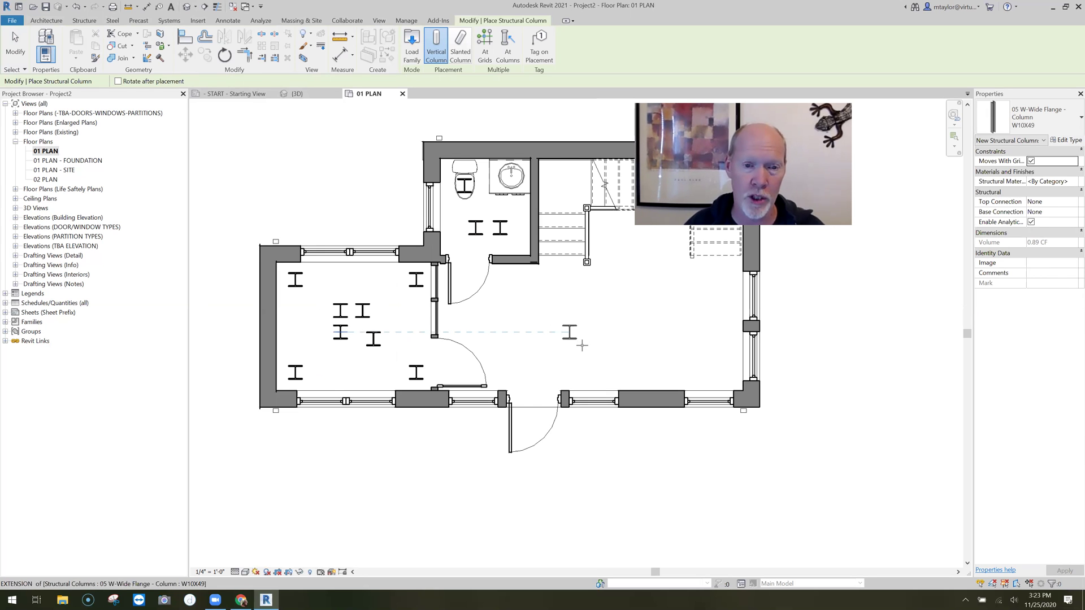
pyautogui.scroll(2, 470, 342)
pyautogui.scroll(-2, 602, 271)
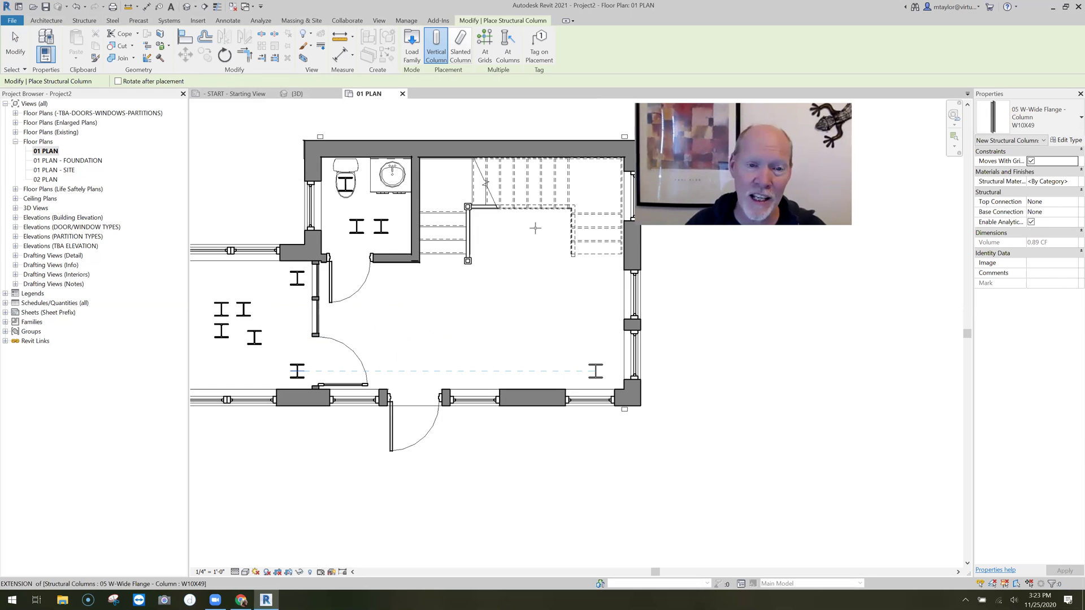
pyautogui.click(539, 228)
pyautogui.click(381, 357)
pyautogui.click(446, 358)
pyautogui.scroll(-2, 446, 358)
pyautogui.press('Escape')
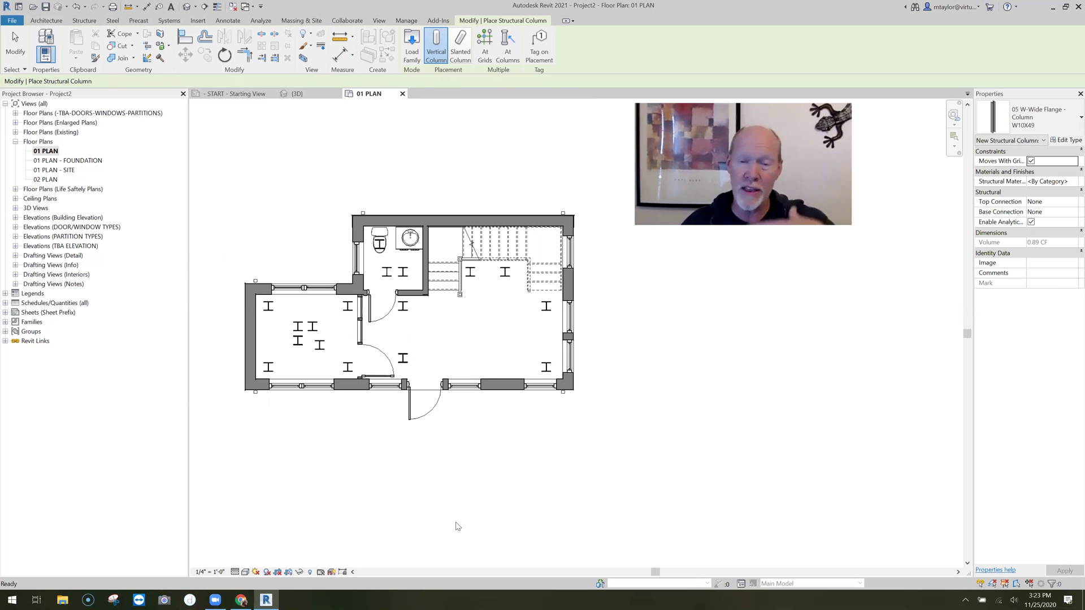
pyautogui.press('Escape')
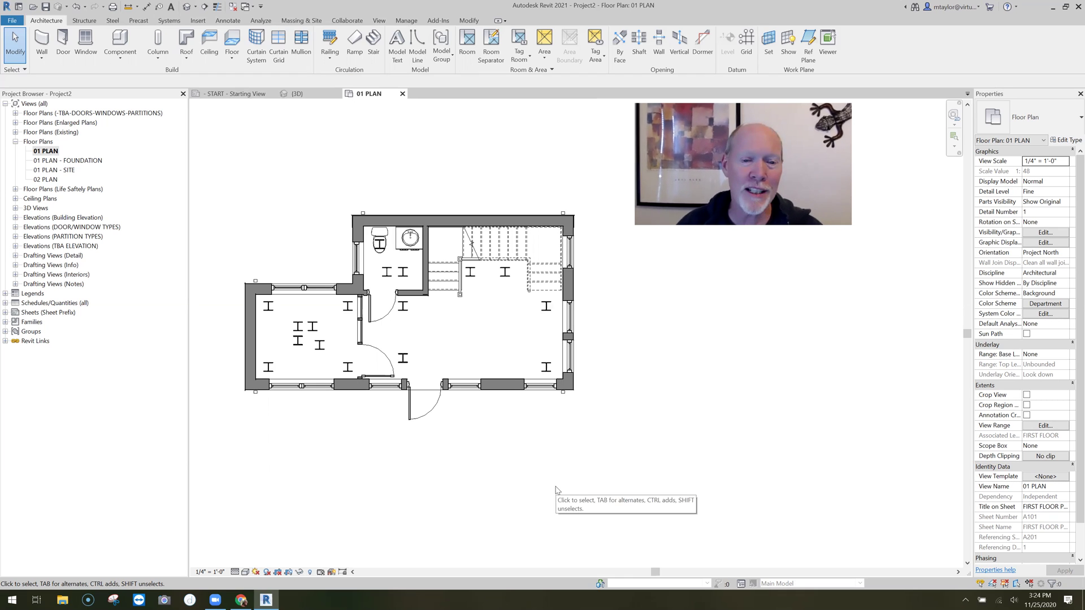
pyautogui.scroll(1, 489, 443)
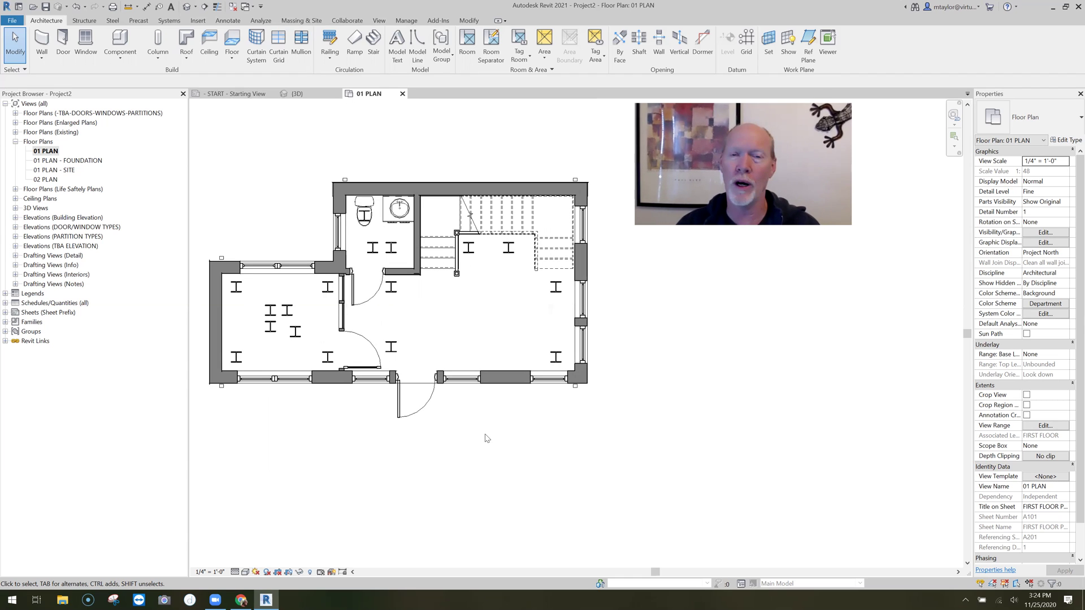